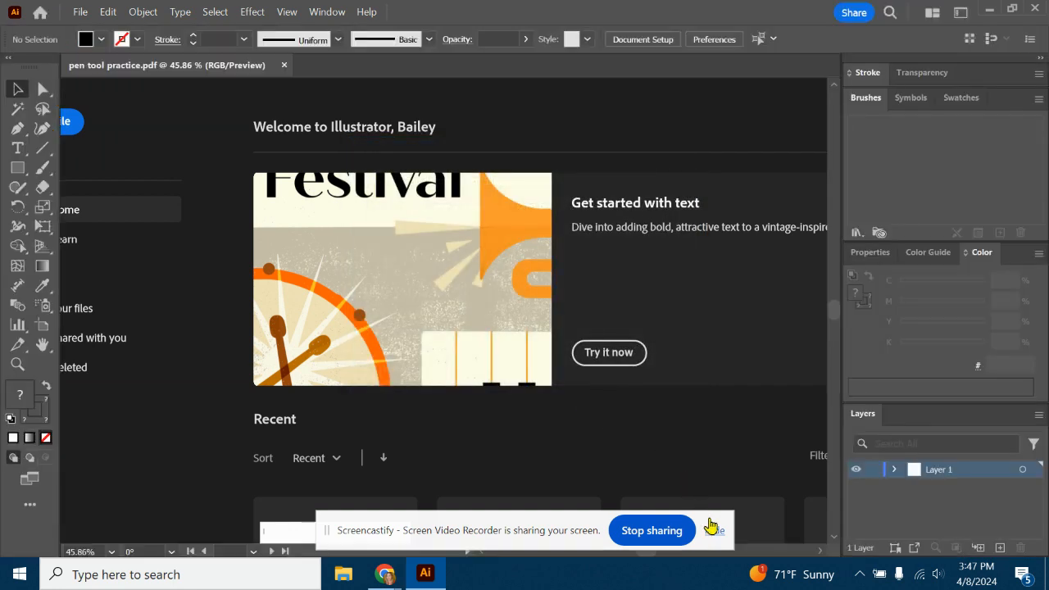
Zoom in to 150% on the Pen Tool Practice title and tracing instructions
{"action": "left_click", "coordinate": [713, 530]}
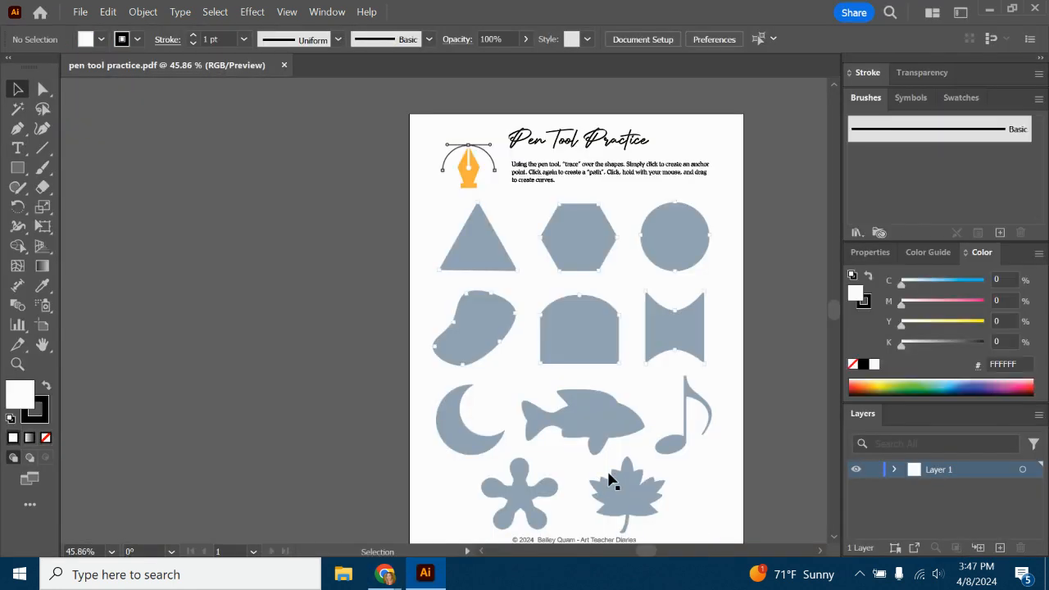
{"action": "left_click_drag", "start_coordinate": [652, 555], "coordinate": [656, 555]}
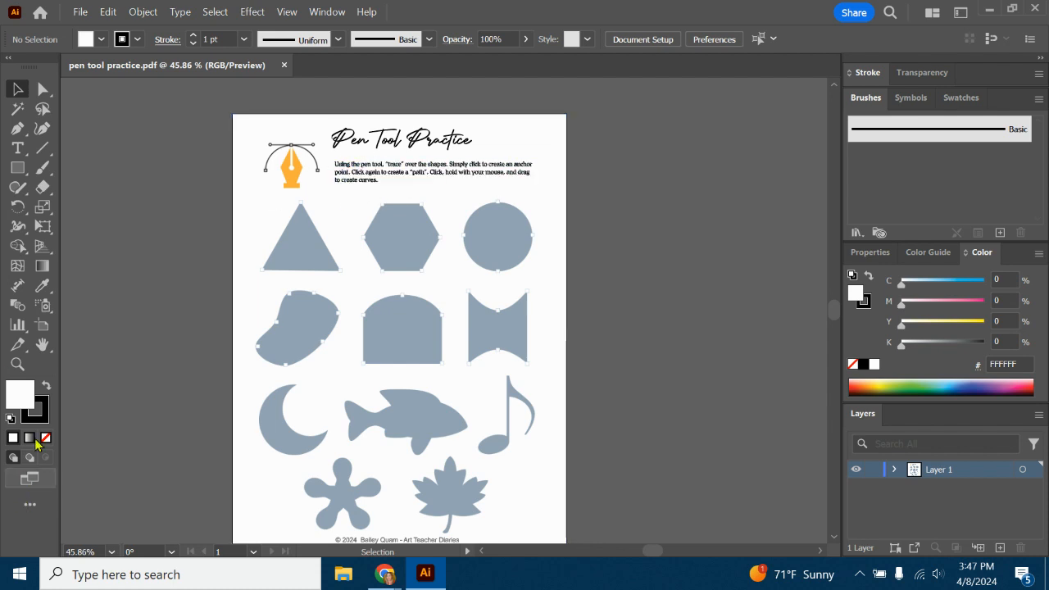
{"action": "left_click", "coordinate": [17, 364]}
{"action": "left_click", "coordinate": [390, 160]}
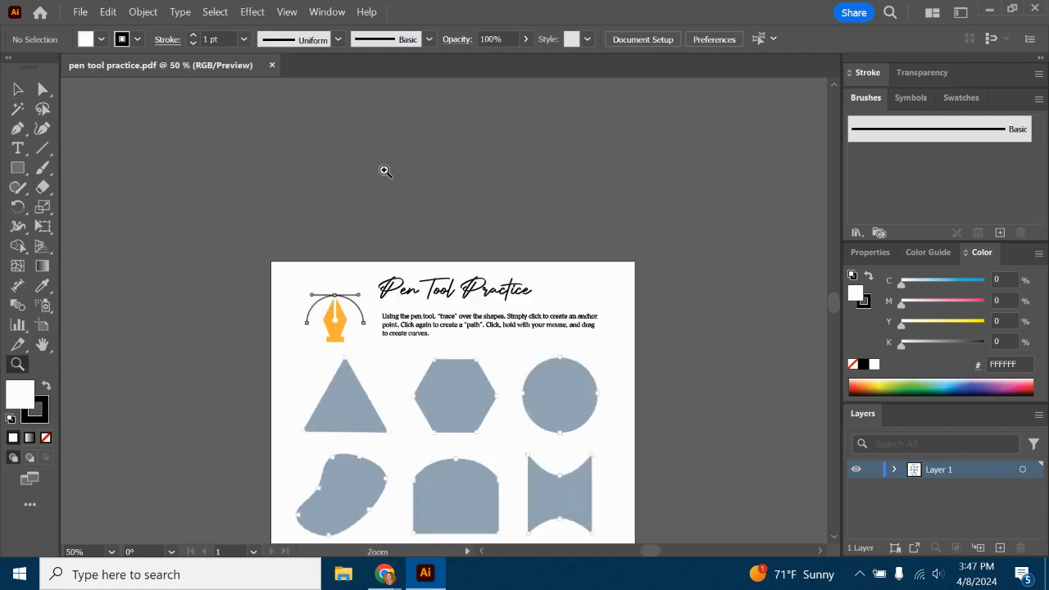
{"action": "left_click", "coordinate": [509, 315]}
{"action": "left_click", "coordinate": [356, 322]}
{"action": "left_click", "coordinate": [533, 336]}
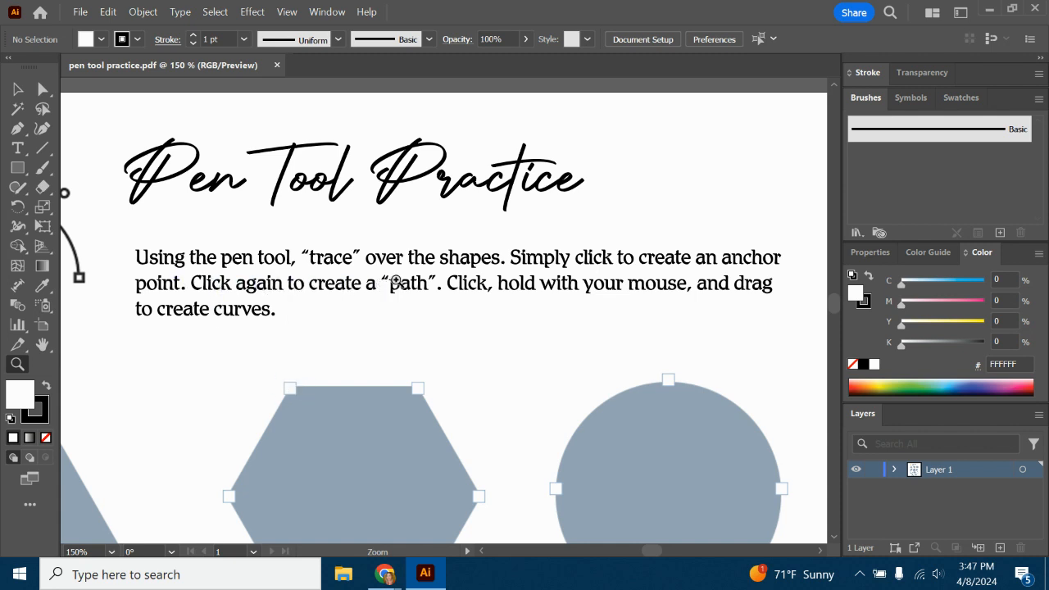
Draw an open practice path of straight segments below the instructions with the Pen tool
{"action": "left_click", "coordinate": [8, 129]}
{"action": "left_click", "coordinate": [360, 337]}
{"action": "left_click_drag", "start_coordinate": [613, 345], "coordinate": [718, 343]}
{"action": "left_click", "coordinate": [718, 341]}
{"action": "left_click", "coordinate": [799, 321]}
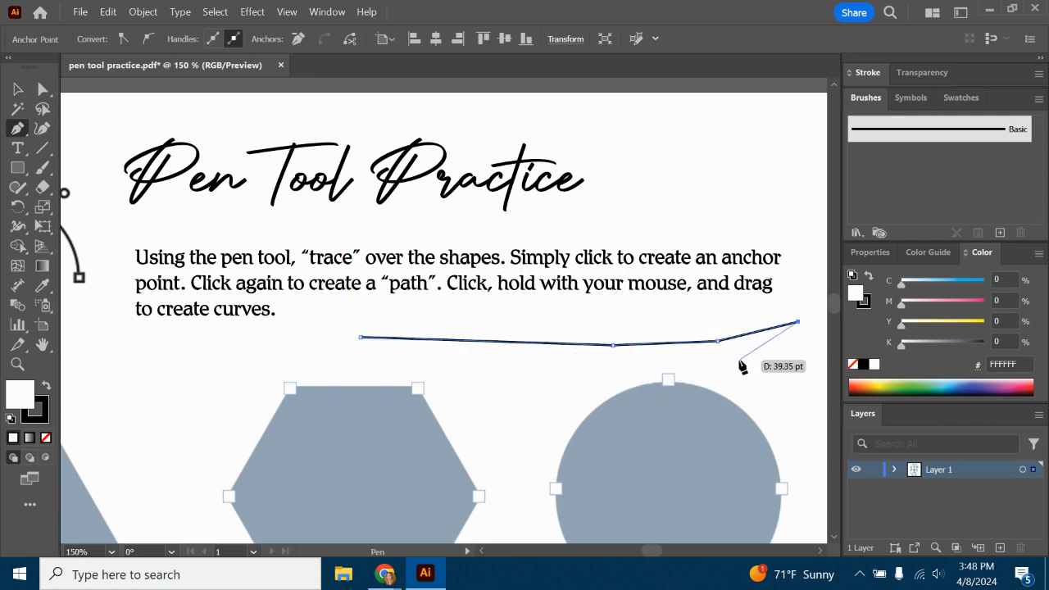
Undo the whole straight-segment practice path
{"action": "key", "text": "ctrl+z"}
{"action": "key", "text": "ctrl+z"}
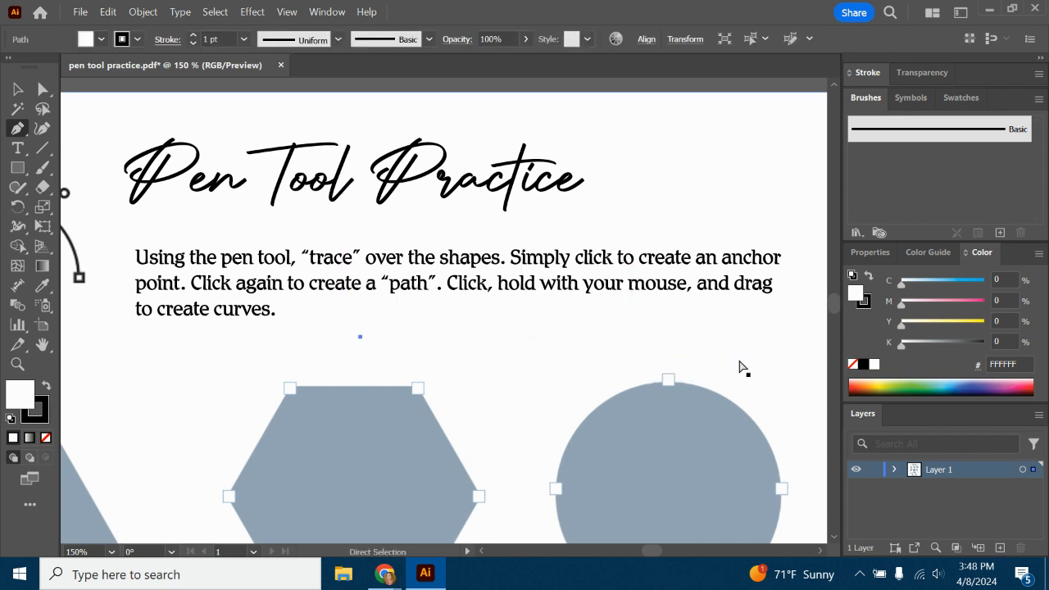
{"action": "key", "text": "ctrl+z"}
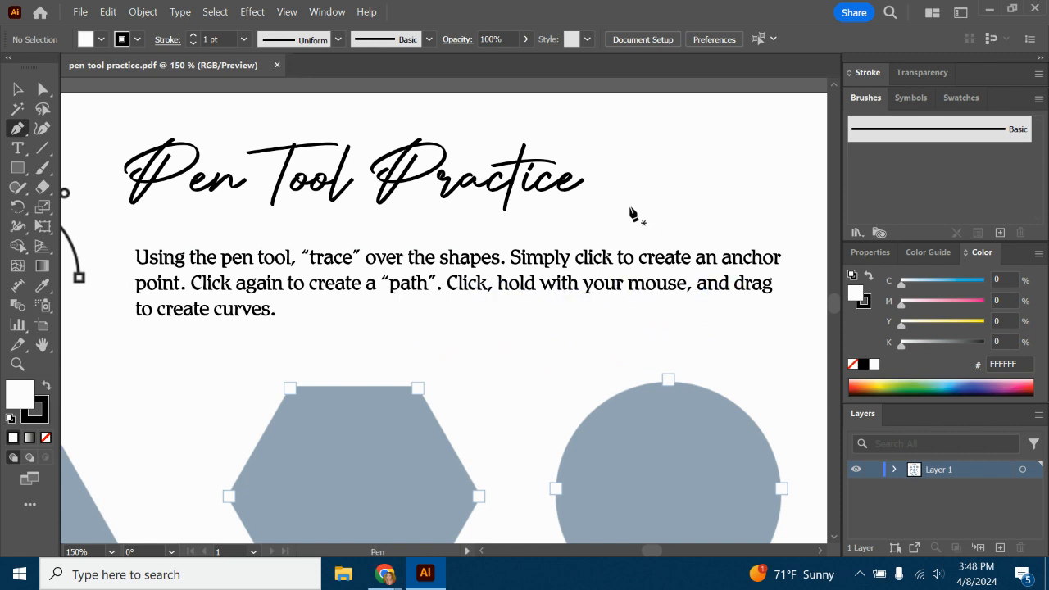
Draw a practice path mixing straight and curved Pen segments, starting above the hexagon and looping around the instructions
{"action": "left_click", "coordinate": [460, 336]}
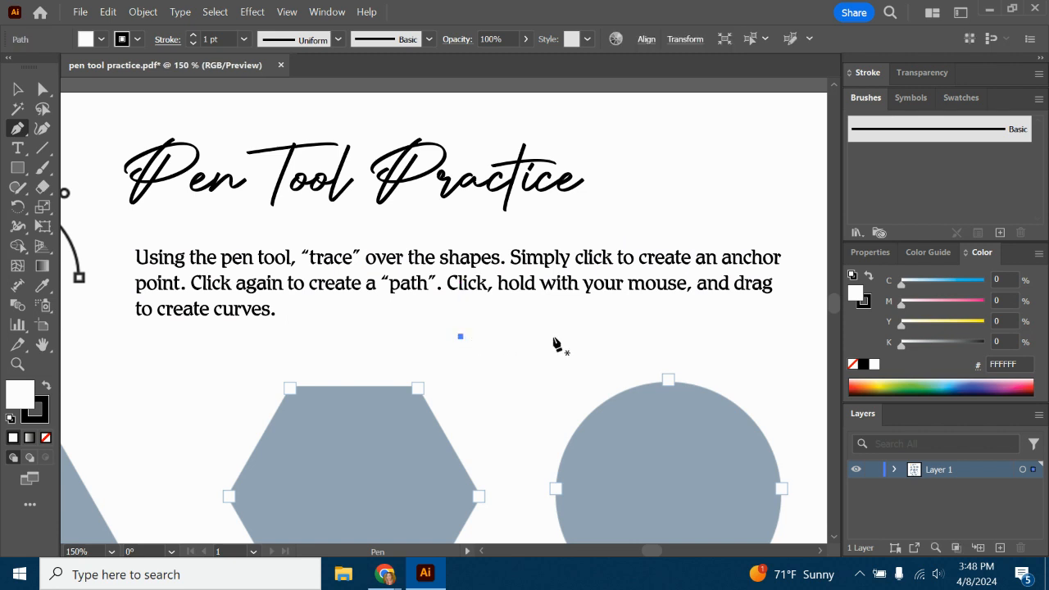
{"action": "left_click_drag", "start_coordinate": [599, 336], "coordinate": [749, 298]}
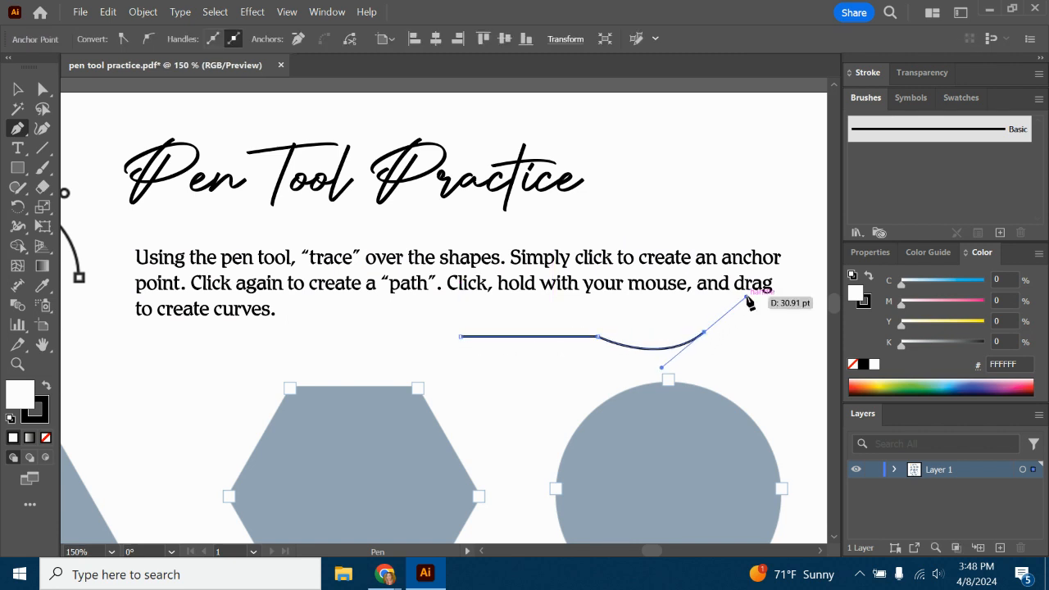
{"action": "left_click", "coordinate": [786, 350]}
{"action": "left_click_drag", "start_coordinate": [800, 341], "coordinate": [807, 280]}
{"action": "left_click_drag", "start_coordinate": [773, 182], "coordinate": [692, 163]}
{"action": "left_click", "coordinate": [662, 155]}
{"action": "left_click", "coordinate": [675, 217]}
{"action": "left_click", "coordinate": [598, 217]}
{"action": "left_click", "coordinate": [613, 272]}
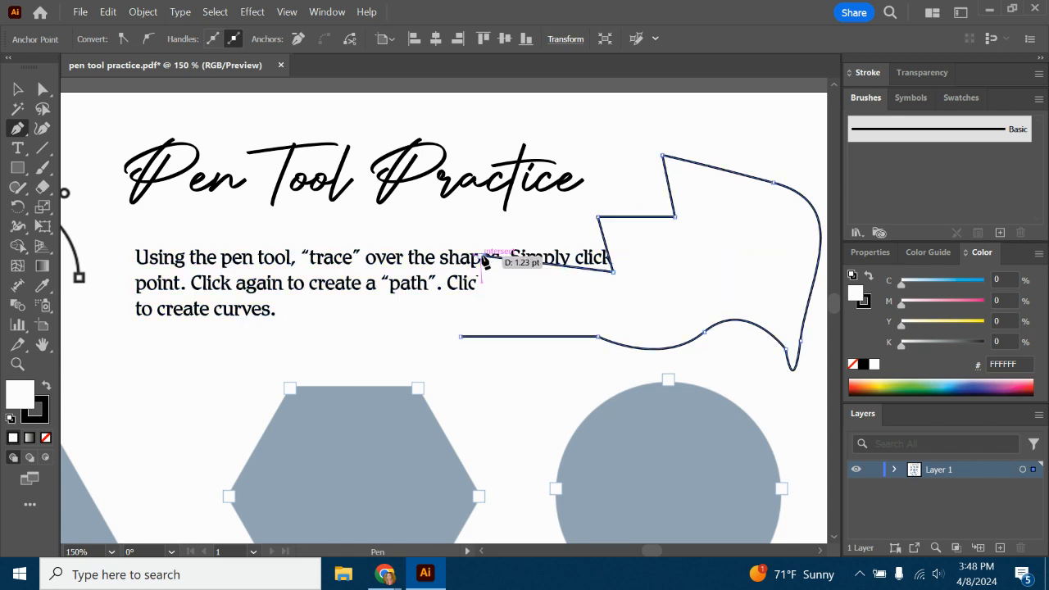
Undo every point of the mixed straight and curved practice path
{"action": "key", "text": "ctrl+z"}
{"action": "key", "text": "ctrl+z"}
{"action": "key", "text": "ctrl+z"}
{"action": "key", "text": "ctrl+z"}
{"action": "key", "text": "ctrl+z"}
{"action": "key", "text": "ctrl+z"}
{"action": "key", "text": "ctrl+z"}
{"action": "key", "text": "ctrl+z"}
{"action": "key", "text": "ctrl+z"}
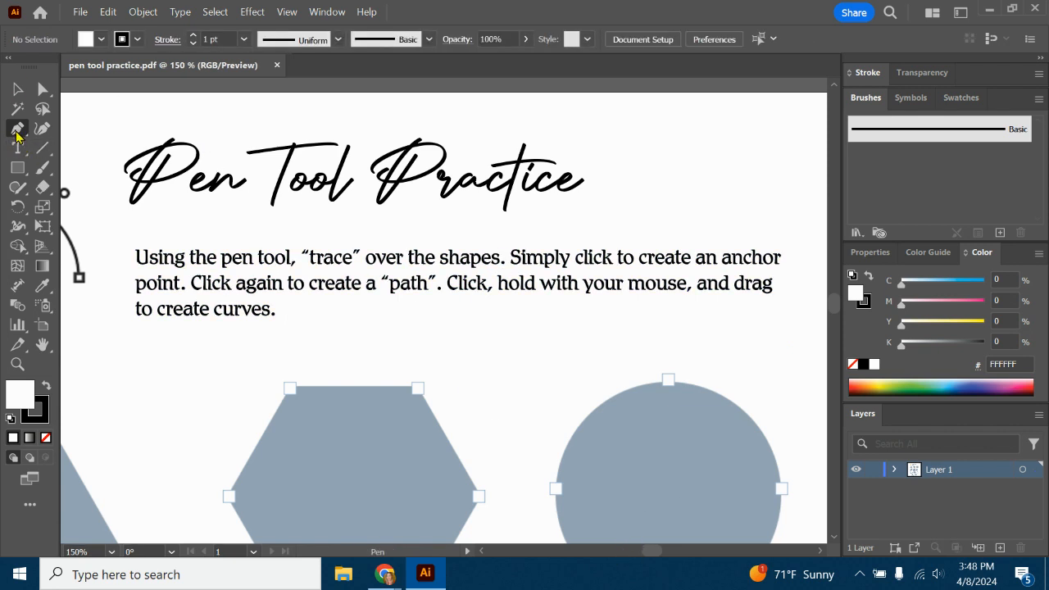
Trace the triangle with the Pen tool, placing an anchor at each corner and closing the path at its apex
{"action": "left_click_drag", "start_coordinate": [652, 552], "coordinate": [645, 553]}
{"action": "scroll", "coordinate": [675, 415], "scroll_direction": "down", "scroll_amount": 4}
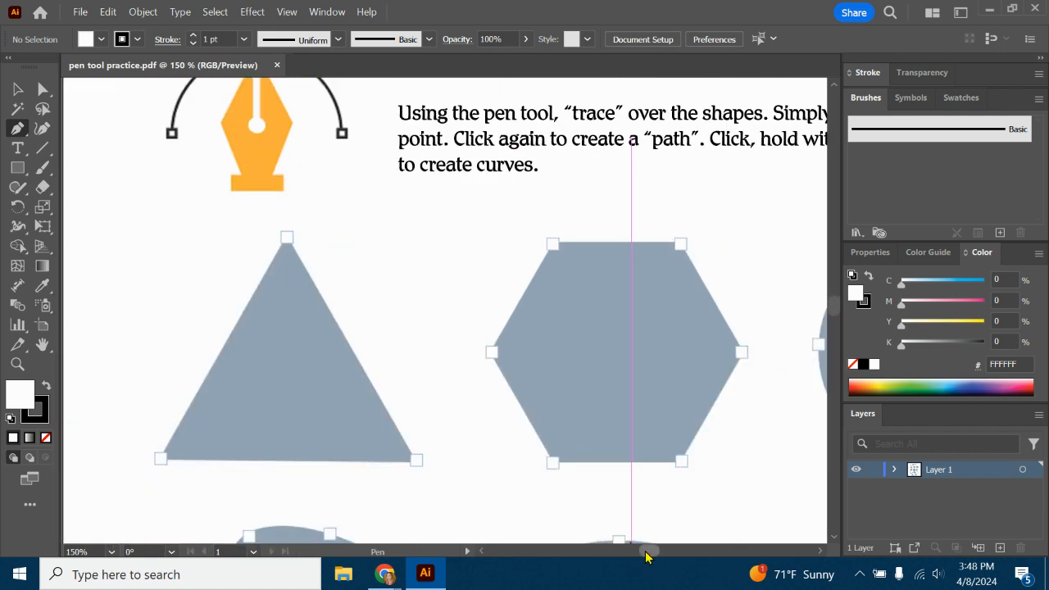
{"action": "left_click", "coordinate": [286, 238]}
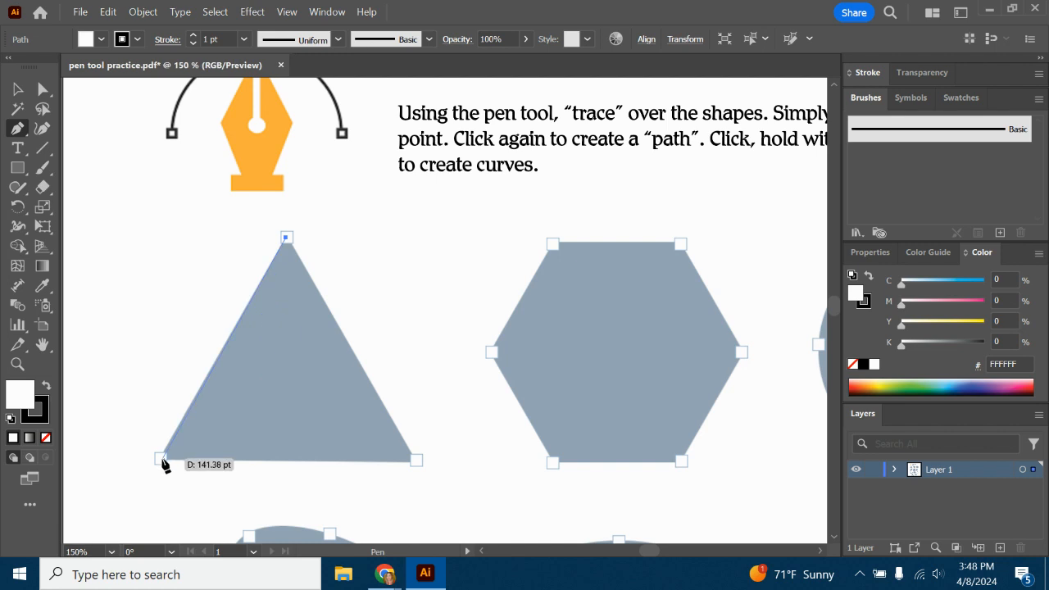
{"action": "left_click", "coordinate": [162, 458]}
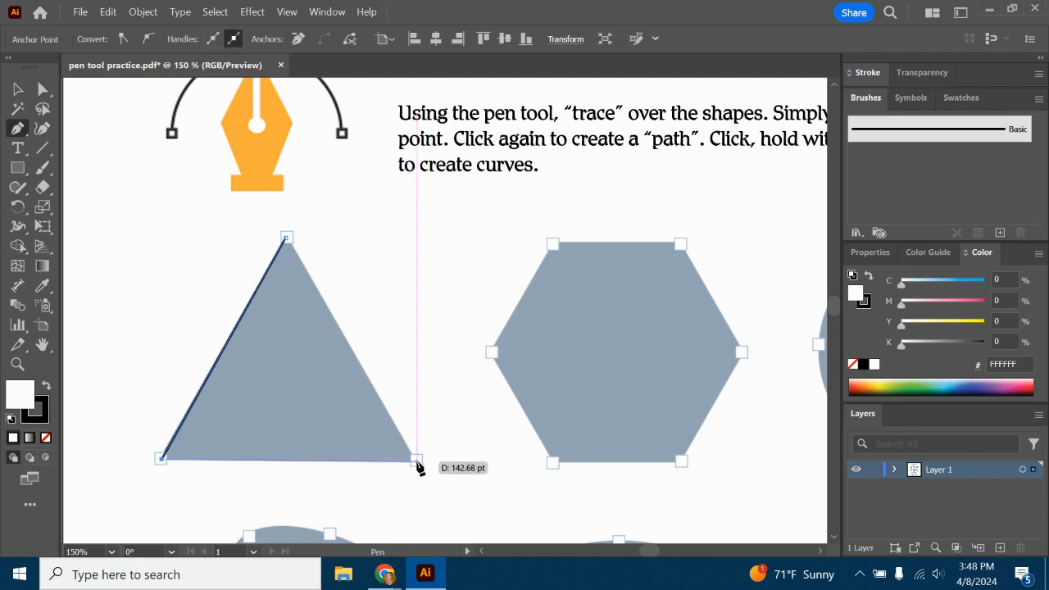
{"action": "left_click", "coordinate": [416, 461]}
{"action": "left_click", "coordinate": [286, 237]}
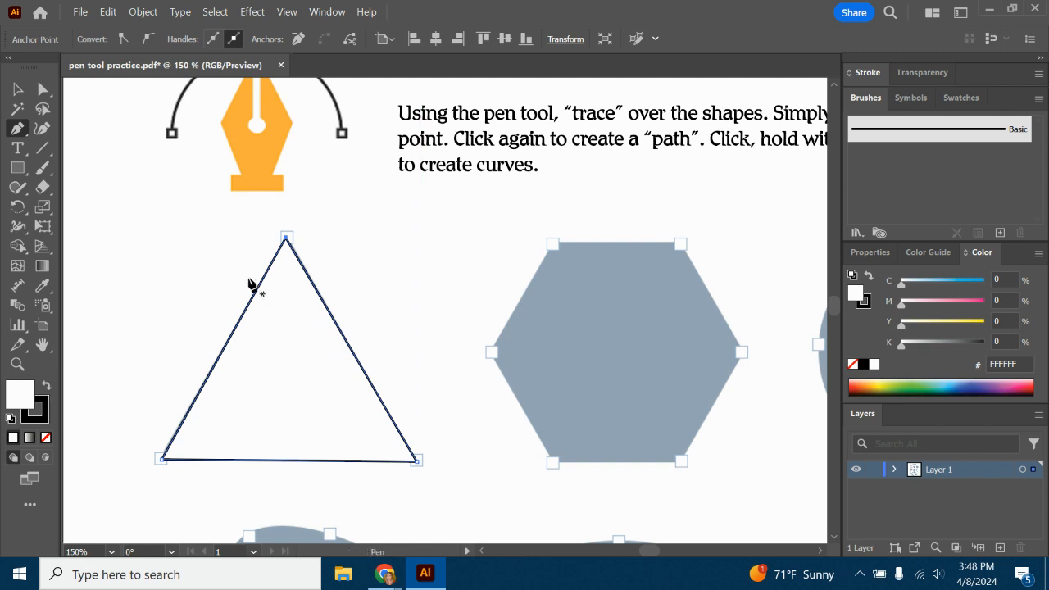
Fill the traced triangle with red EE3452 using the color mixer in its appearance settings
{"action": "left_click", "coordinate": [872, 252]}
{"action": "scroll", "coordinate": [906, 373], "scroll_direction": "down", "scroll_amount": 5}
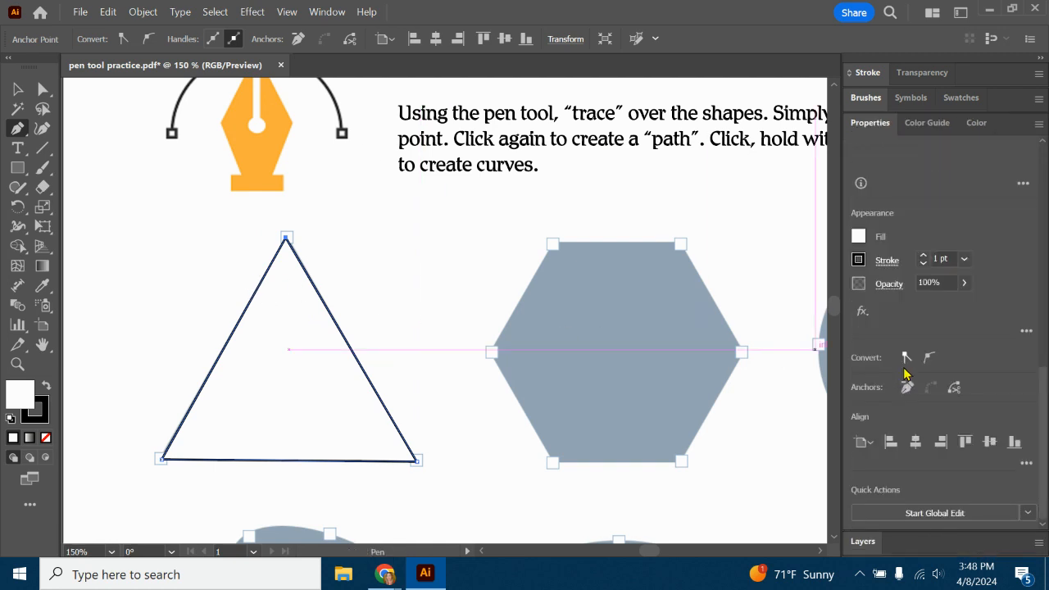
{"action": "left_click", "coordinate": [858, 237]}
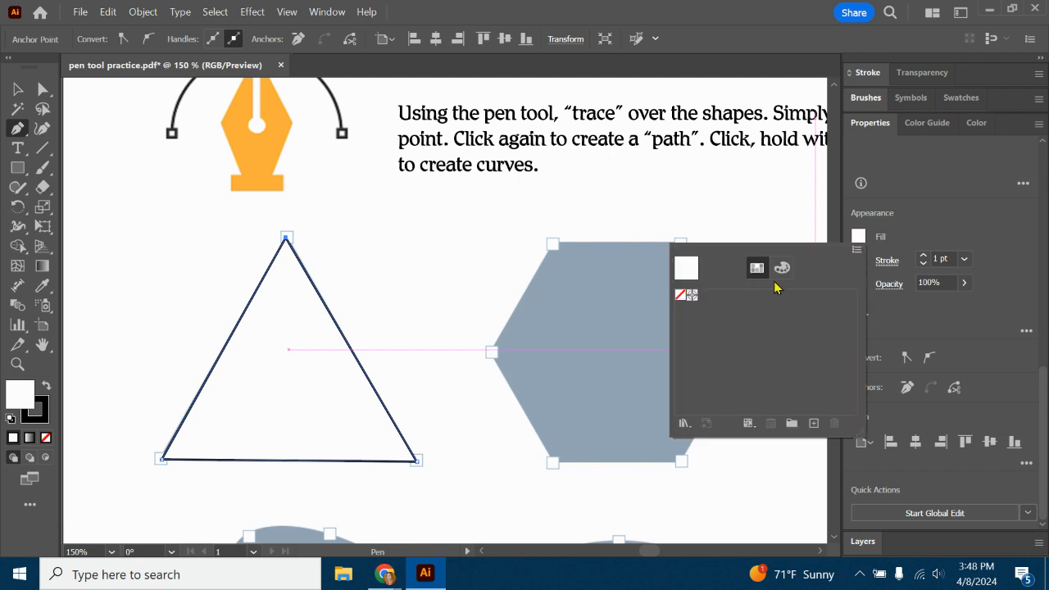
{"action": "left_click", "coordinate": [781, 268]}
{"action": "left_click", "coordinate": [849, 401]}
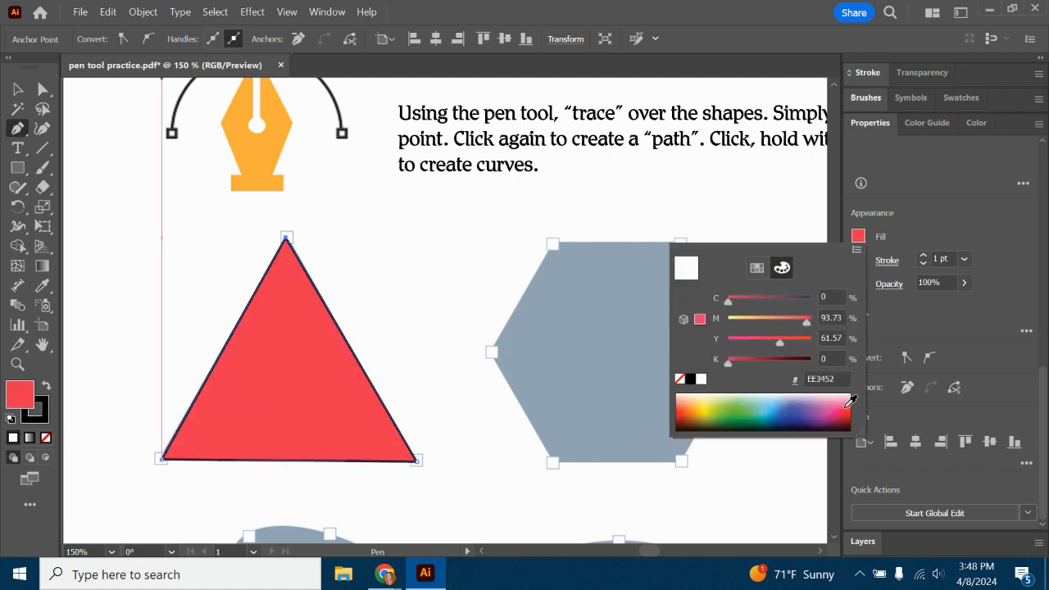
{"action": "left_click", "coordinate": [941, 169]}
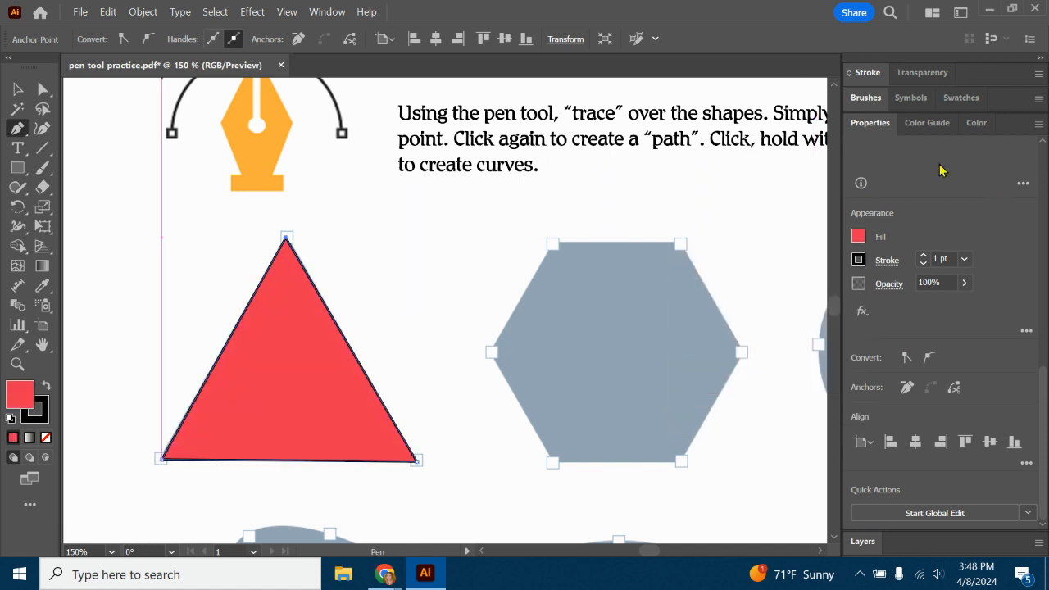
Try removing the triangle's stroke, and give it a black stroke with colour 231F20
{"action": "left_click", "coordinate": [858, 260]}
{"action": "left_click", "coordinate": [680, 319]}
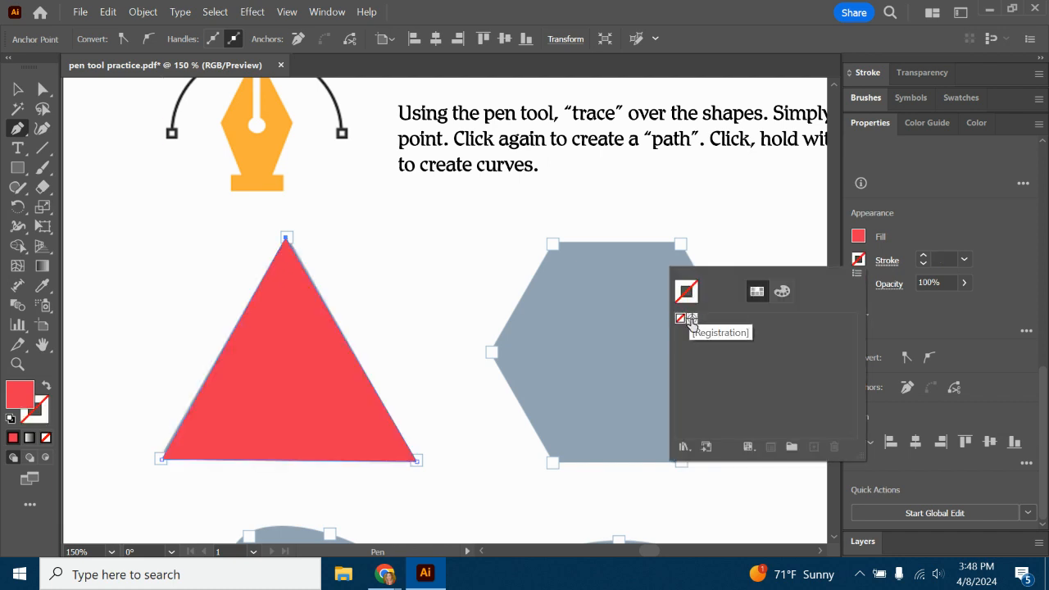
{"action": "left_click", "coordinate": [782, 291]}
{"action": "left_click", "coordinate": [807, 433]}
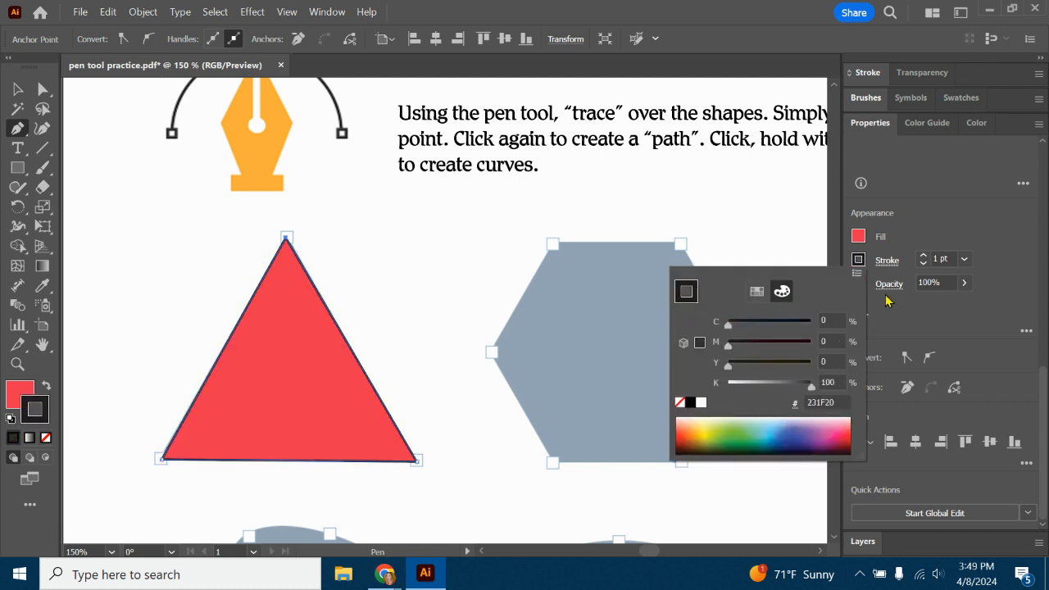
{"action": "left_click", "coordinate": [924, 222]}
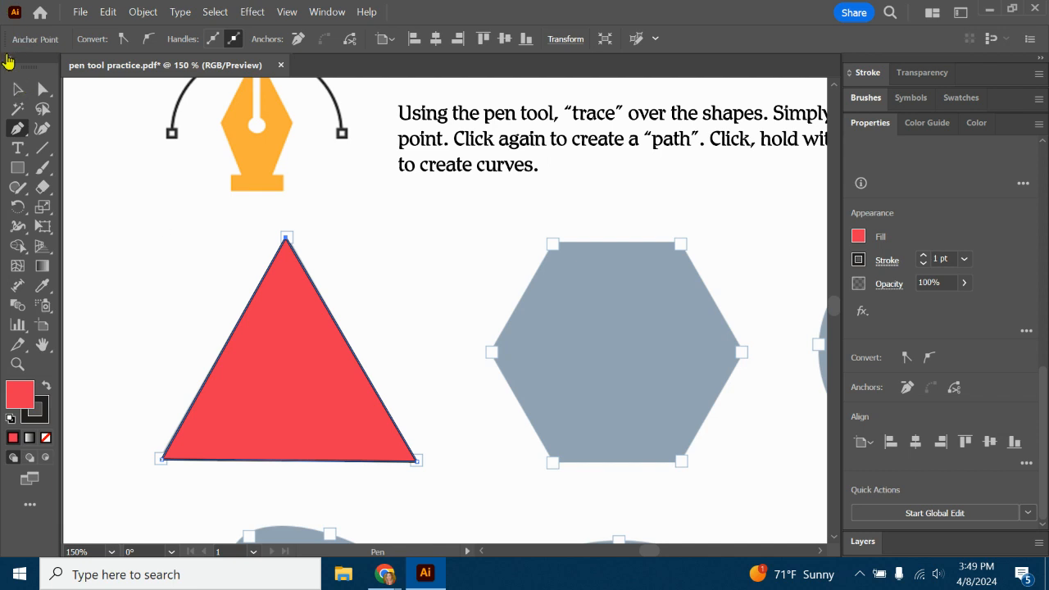
Trace the hexagon with a closed Pen path through its six corner guides, and select the traced shape
{"action": "left_click_drag", "start_coordinate": [654, 552], "coordinate": [655, 551]}
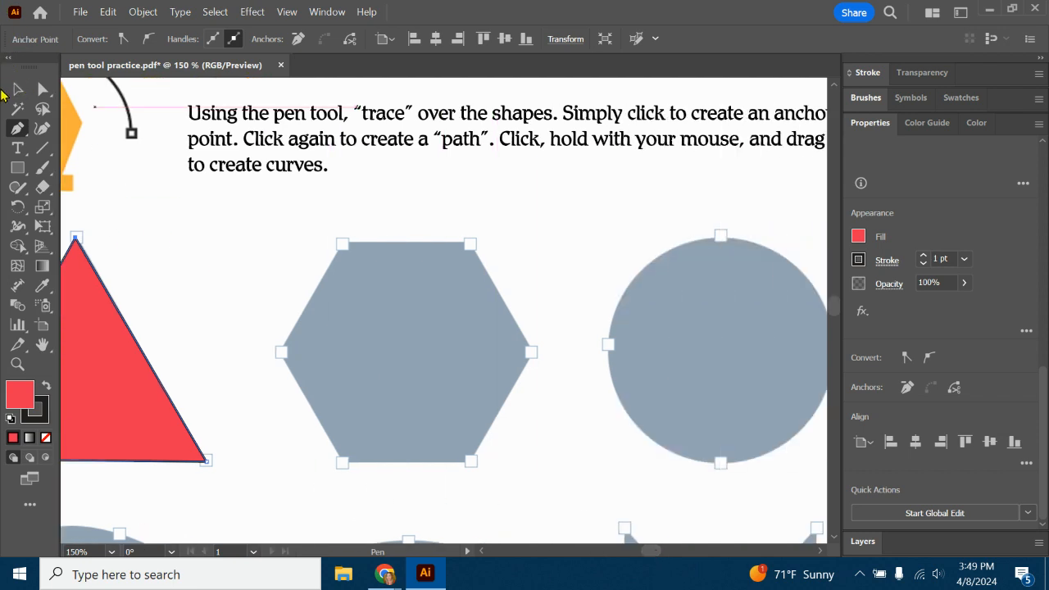
{"action": "left_click", "coordinate": [343, 244]}
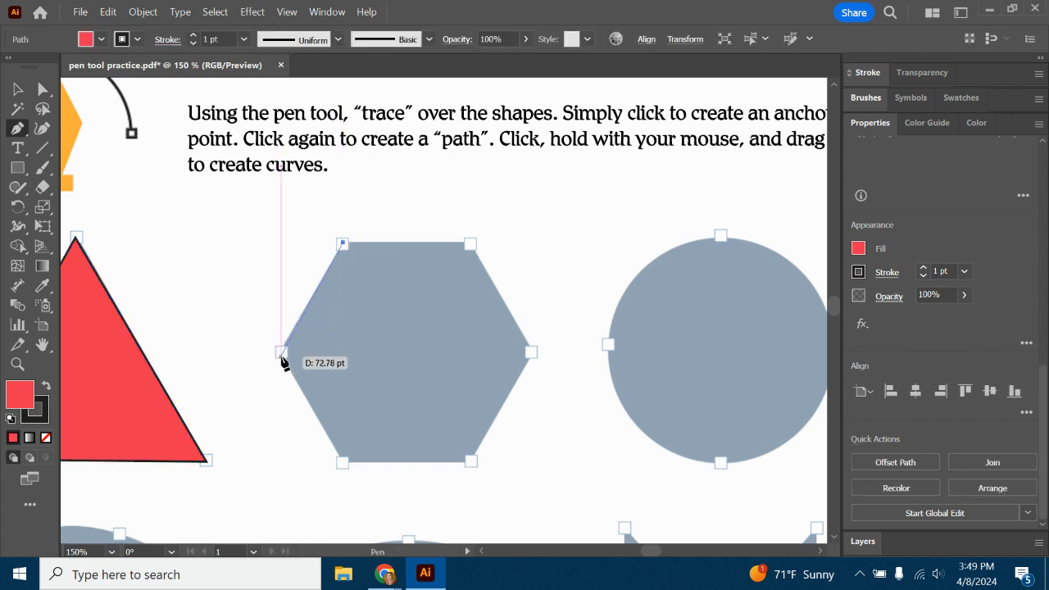
{"action": "left_click", "coordinate": [282, 354]}
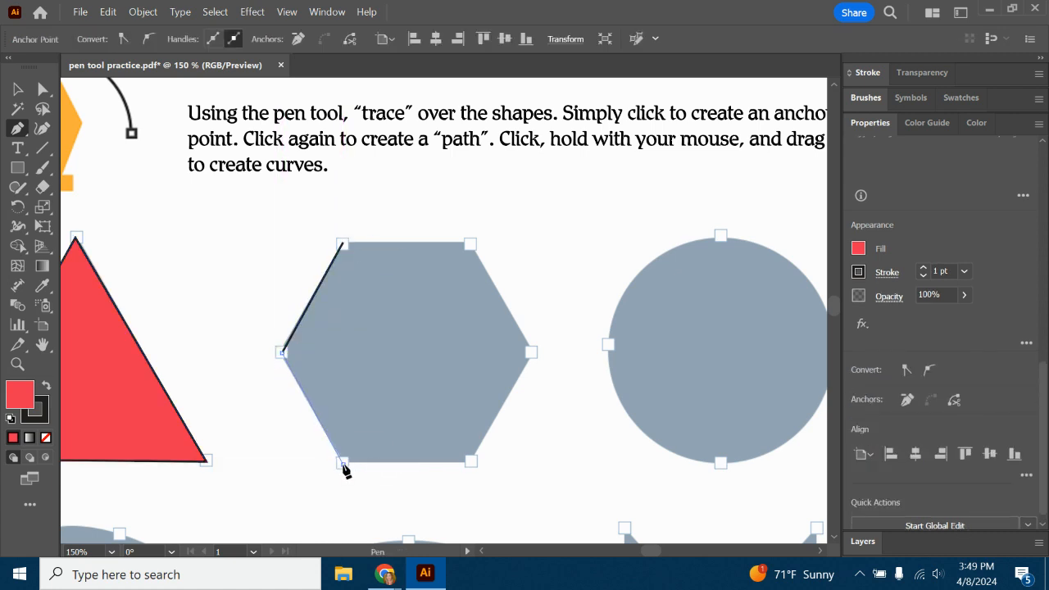
{"action": "left_click", "coordinate": [343, 463]}
{"action": "left_click", "coordinate": [470, 462]}
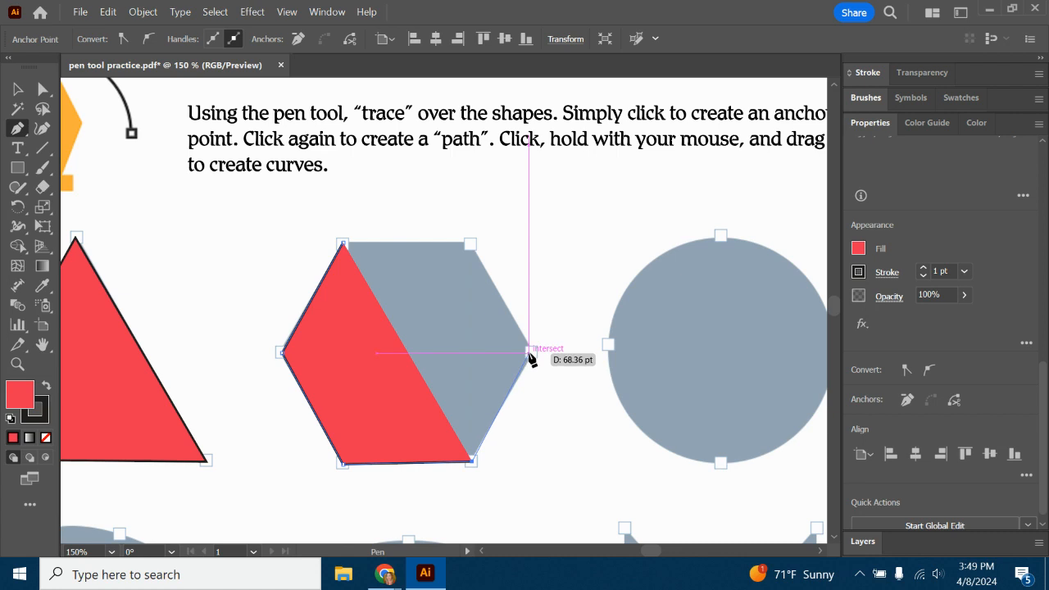
{"action": "left_click", "coordinate": [531, 352]}
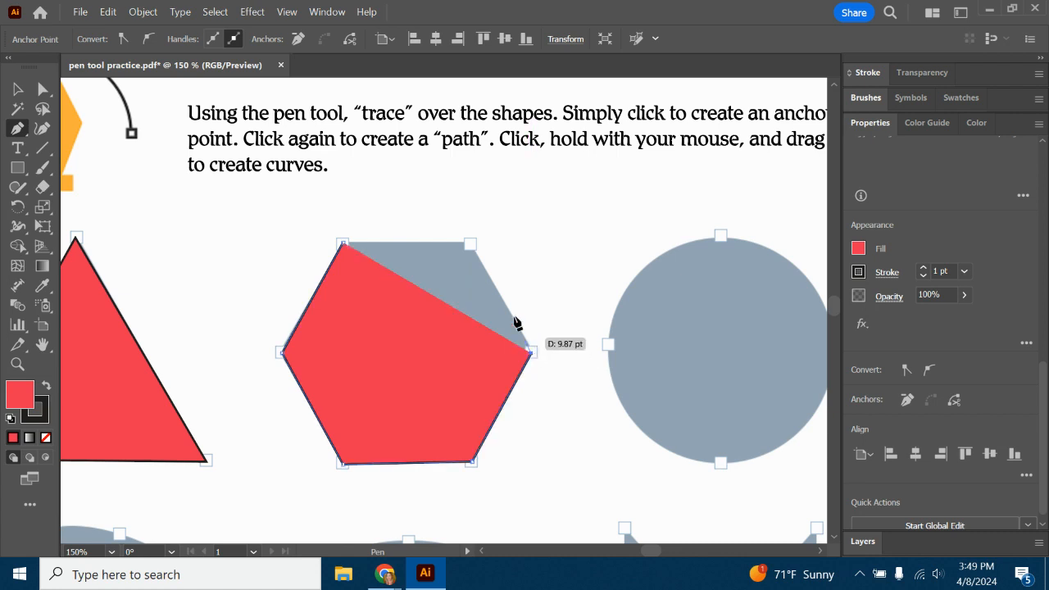
{"action": "left_click", "coordinate": [469, 243]}
{"action": "left_click", "coordinate": [343, 243]}
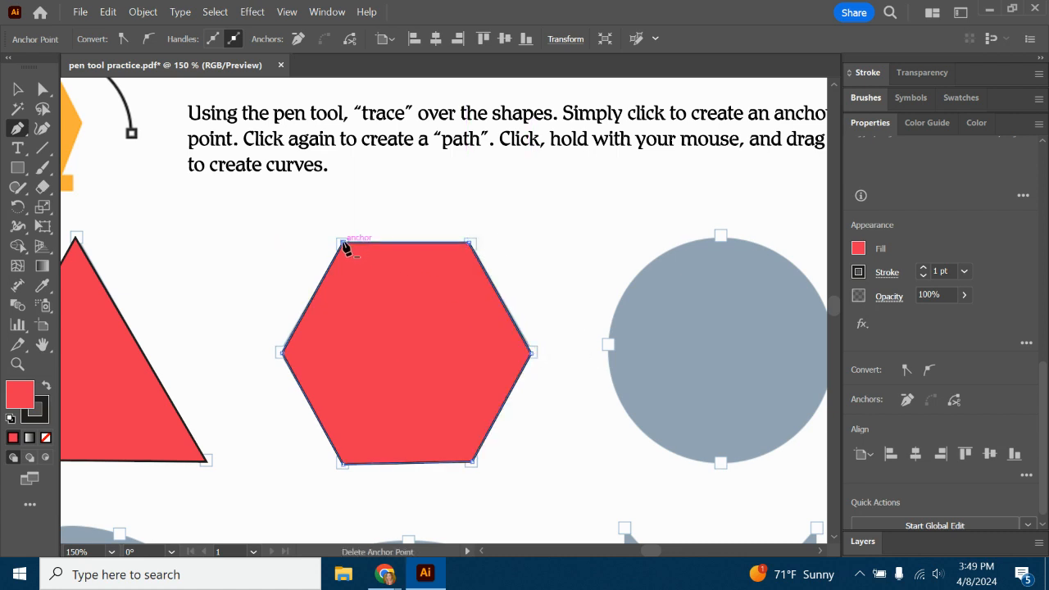
{"action": "left_click", "coordinate": [21, 91]}
{"action": "mouse_move", "coordinate": [415, 323]}
{"action": "left_mouse_down"}
{"action": "mouse_move", "coordinate": [363, 284]}
{"action": "mouse_move", "coordinate": [506, 352]}
{"action": "mouse_move", "coordinate": [373, 311]}
{"action": "mouse_move", "coordinate": [416, 333]}
{"action": "mouse_move", "coordinate": [412, 323]}
{"action": "left_mouse_up"}
Start a Pen path with an anchor at the circle's top guide point
{"action": "left_click_drag", "start_coordinate": [646, 553], "coordinate": [652, 552]}
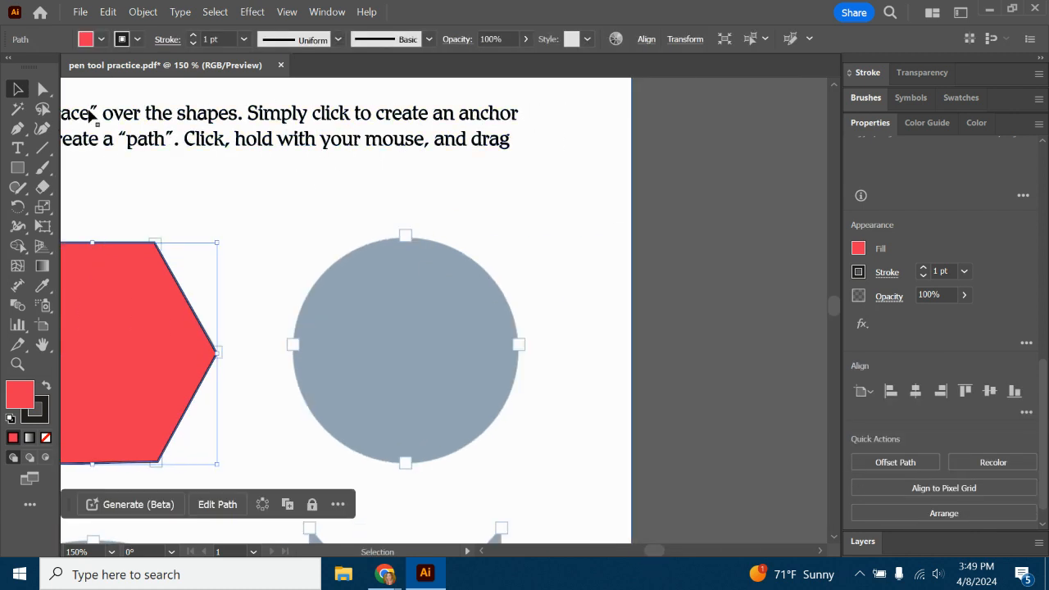
{"action": "left_click", "coordinate": [18, 128]}
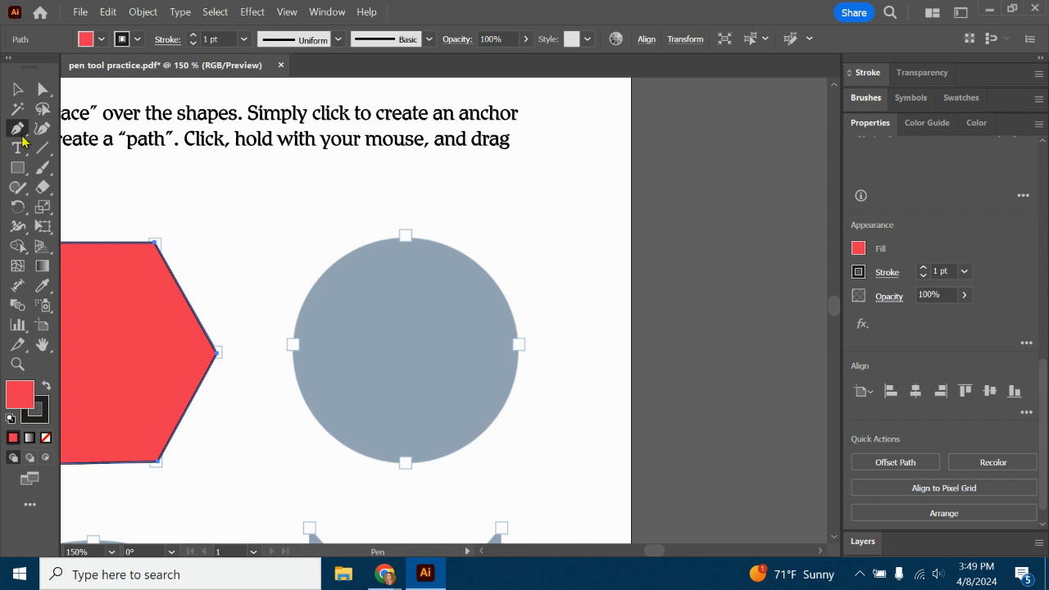
{"action": "left_click", "coordinate": [405, 237]}
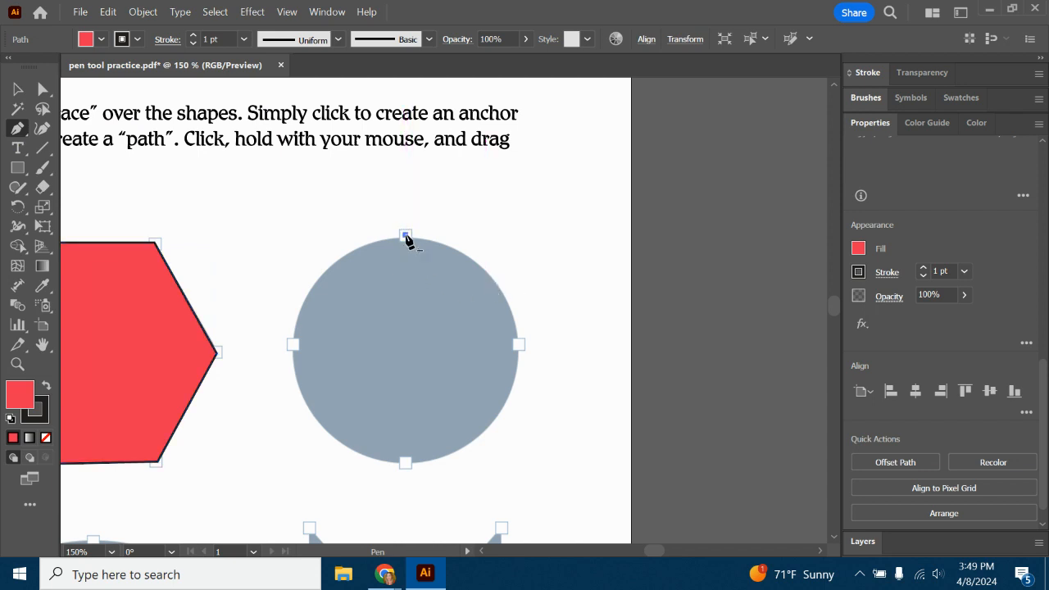
Try connecting the circle's left, bottom and right guide points with straight segments, and undo back to the top anchor
{"action": "left_click", "coordinate": [293, 345]}
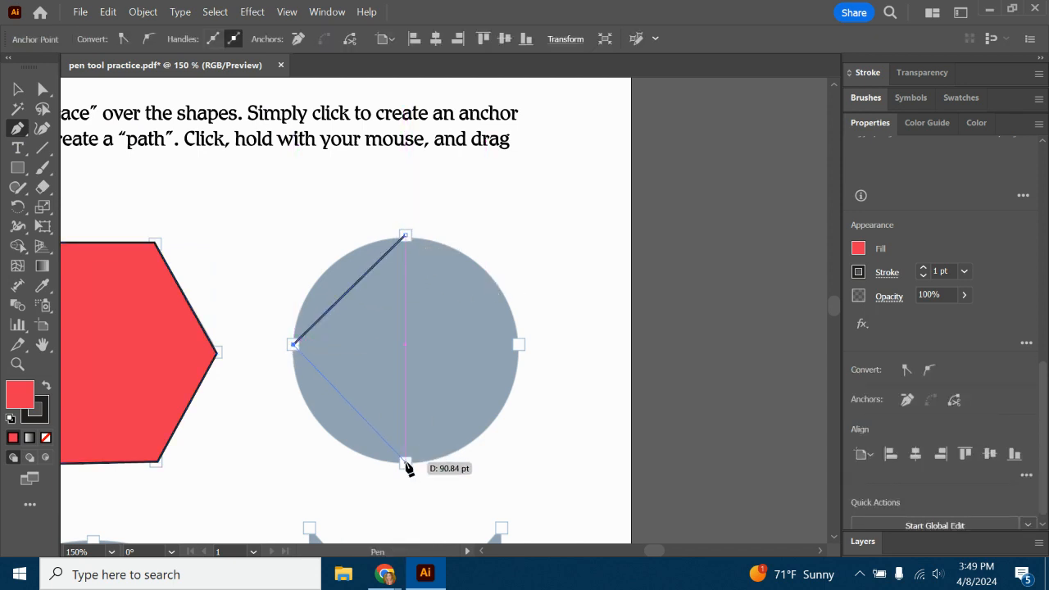
{"action": "left_click", "coordinate": [405, 462]}
{"action": "left_click", "coordinate": [518, 344]}
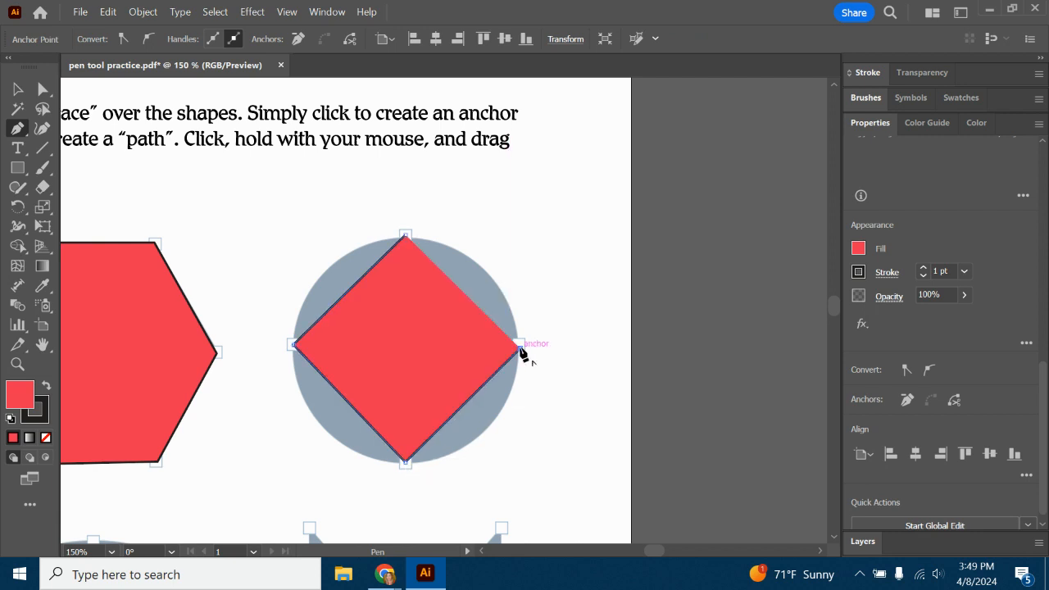
{"action": "key", "text": "ctrl+z"}
{"action": "key", "text": "ctrl+z"}
{"action": "key", "text": "ctrl+z"}
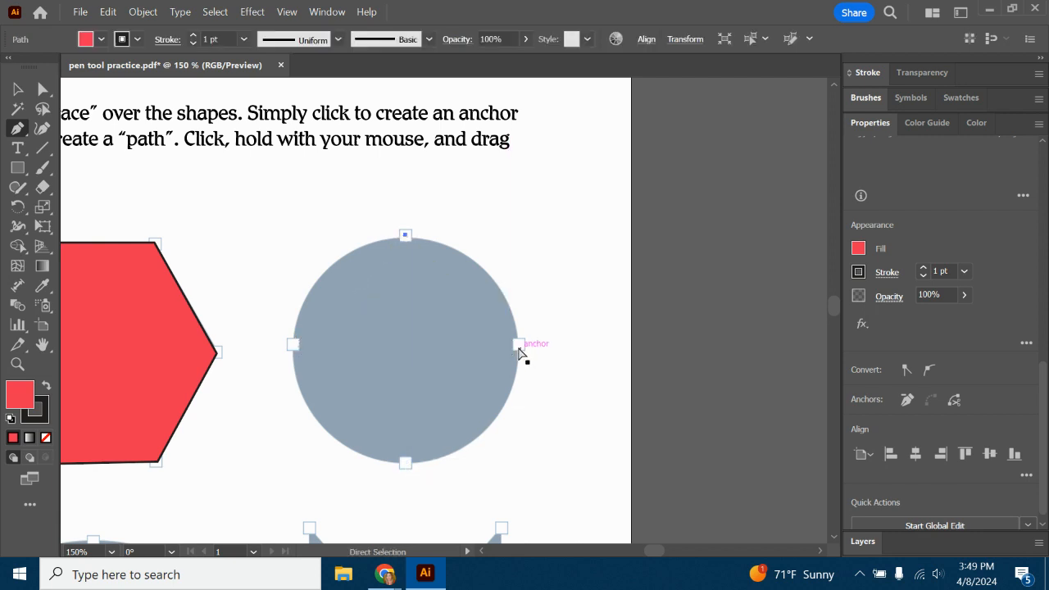
Trace the circle with a closed Pen path through its left, bottom and right guide points, pulling vertical curve handles at both sides
{"action": "left_click", "coordinate": [293, 345]}
{"action": "left_click_drag", "start_coordinate": [293, 363], "coordinate": [293, 444]}
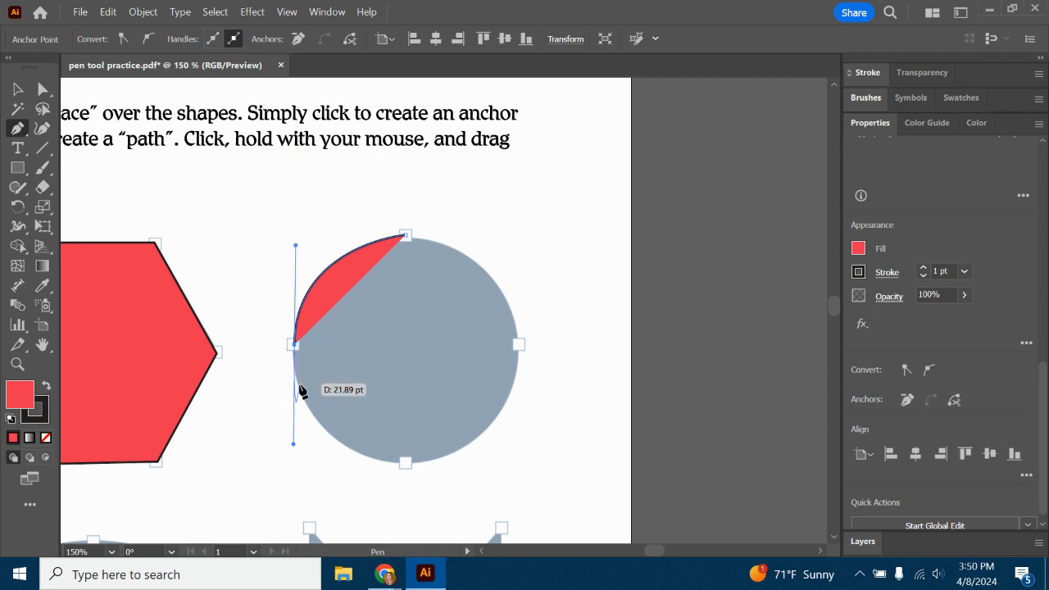
{"action": "left_click", "coordinate": [405, 464]}
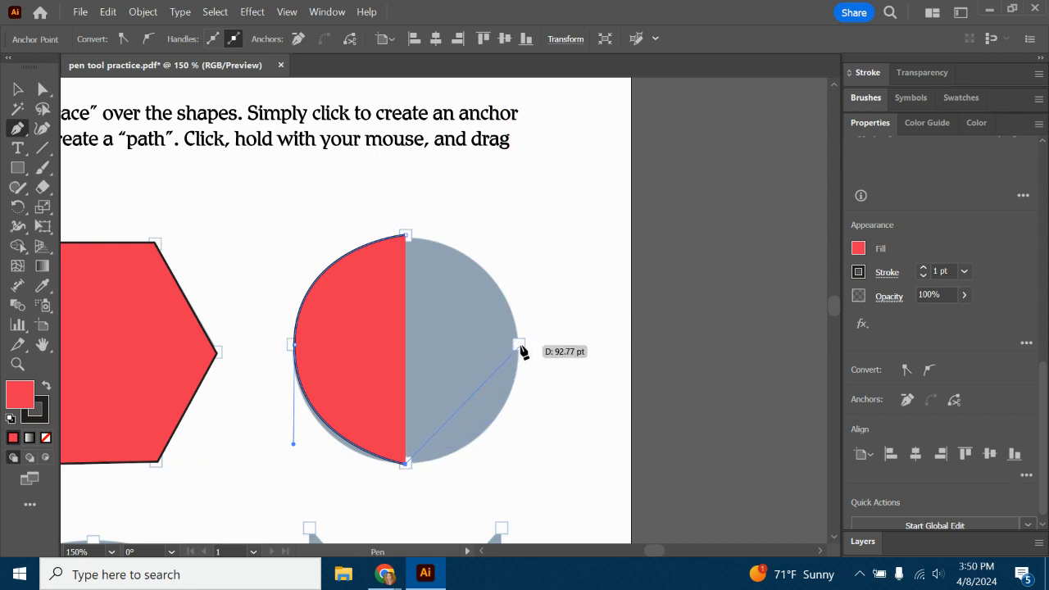
{"action": "left_click", "coordinate": [518, 344]}
{"action": "left_click_drag", "start_coordinate": [519, 345], "coordinate": [519, 330]}
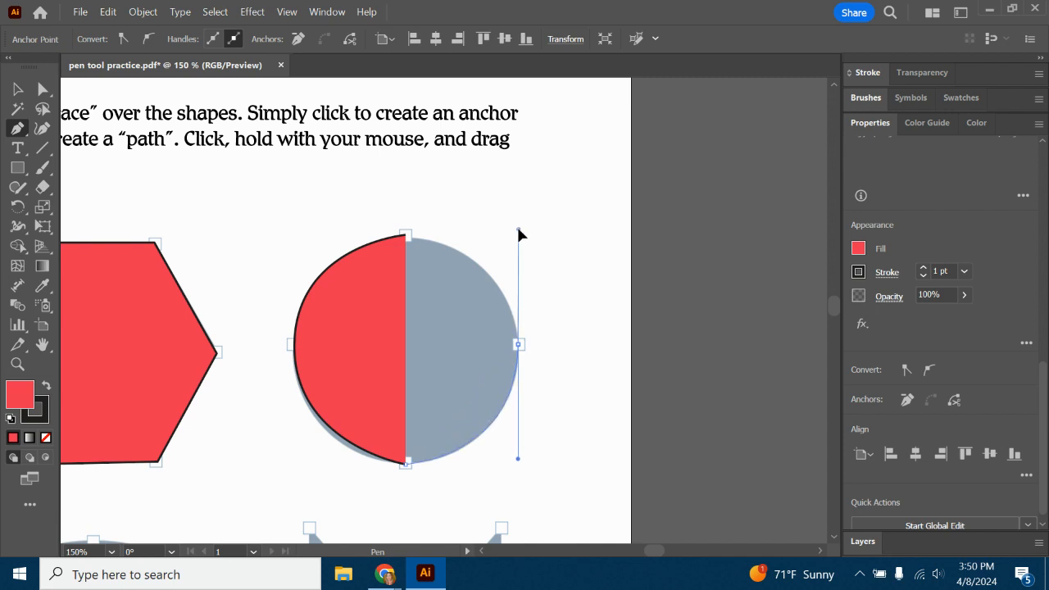
{"action": "left_click_drag", "start_coordinate": [518, 235], "coordinate": [519, 233]}
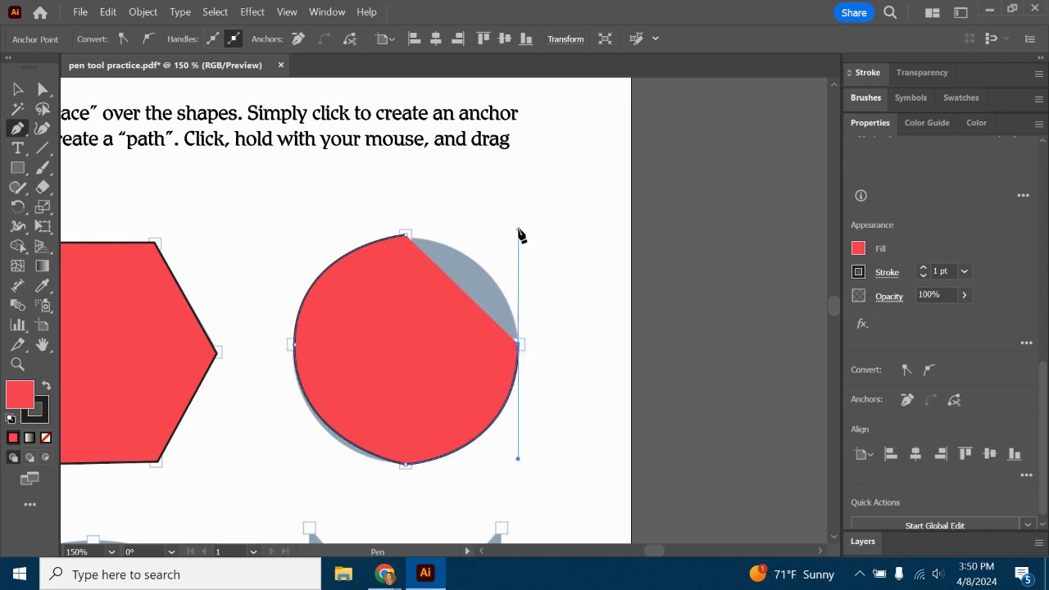
{"action": "left_click", "coordinate": [407, 236]}
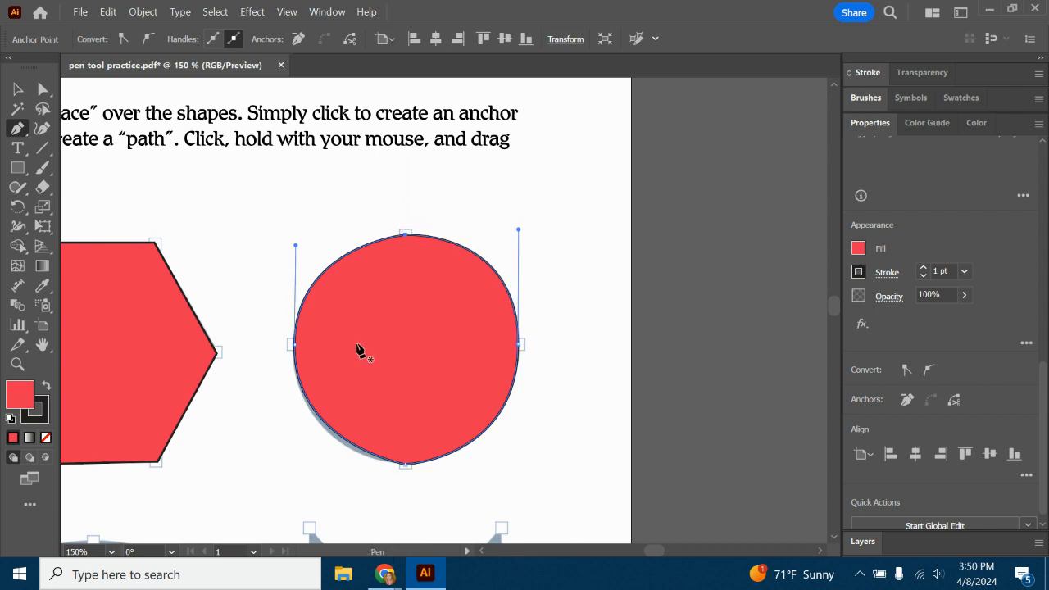
Reposition the traced circle over its guide, and fine-tune its bottom anchor and right curve handle with Direct Selection
{"action": "key", "text": "v"}
{"action": "mouse_move", "coordinate": [463, 328]}
{"action": "left_mouse_down"}
{"action": "mouse_move", "coordinate": [435, 316]}
{"action": "mouse_move", "coordinate": [464, 335]}
{"action": "mouse_move", "coordinate": [458, 328]}
{"action": "left_mouse_up"}
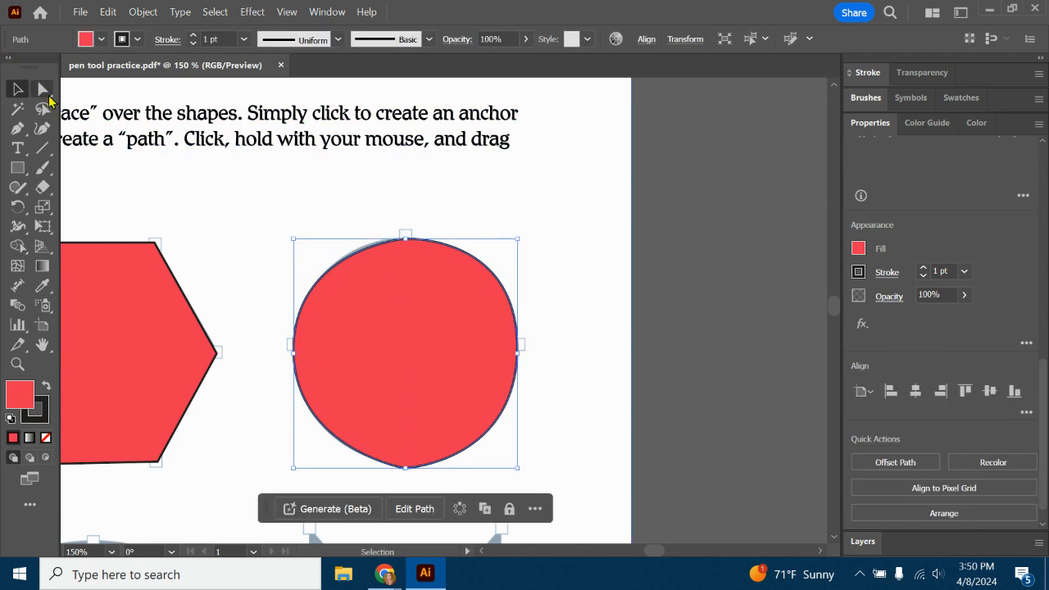
{"action": "left_click", "coordinate": [42, 89]}
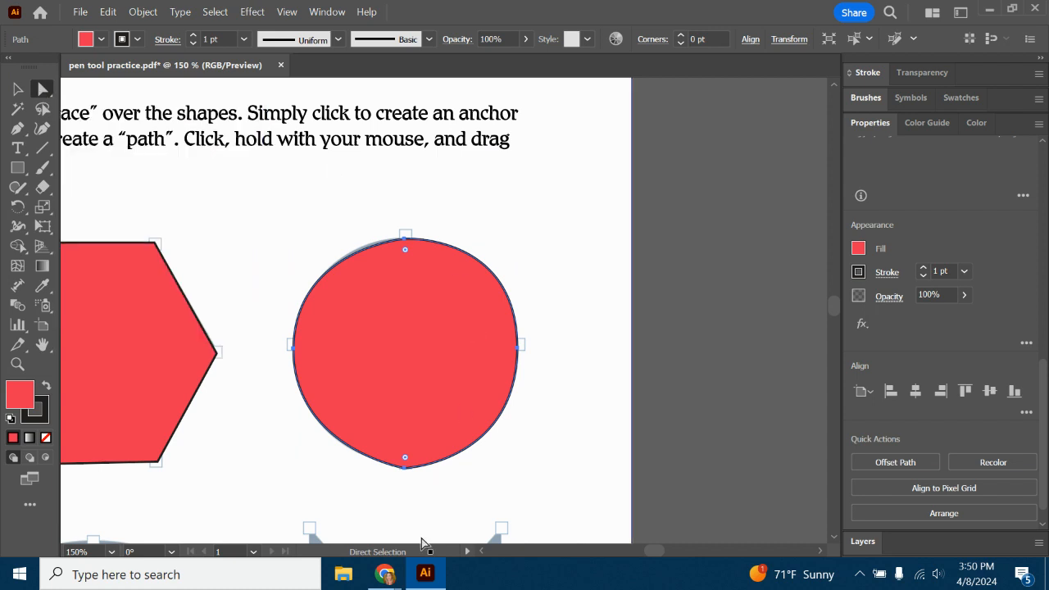
{"action": "left_click", "coordinate": [406, 468]}
{"action": "mouse_move", "coordinate": [404, 470]}
{"action": "left_mouse_down"}
{"action": "mouse_move", "coordinate": [404, 456]}
{"action": "mouse_move", "coordinate": [404, 466]}
{"action": "left_mouse_up"}
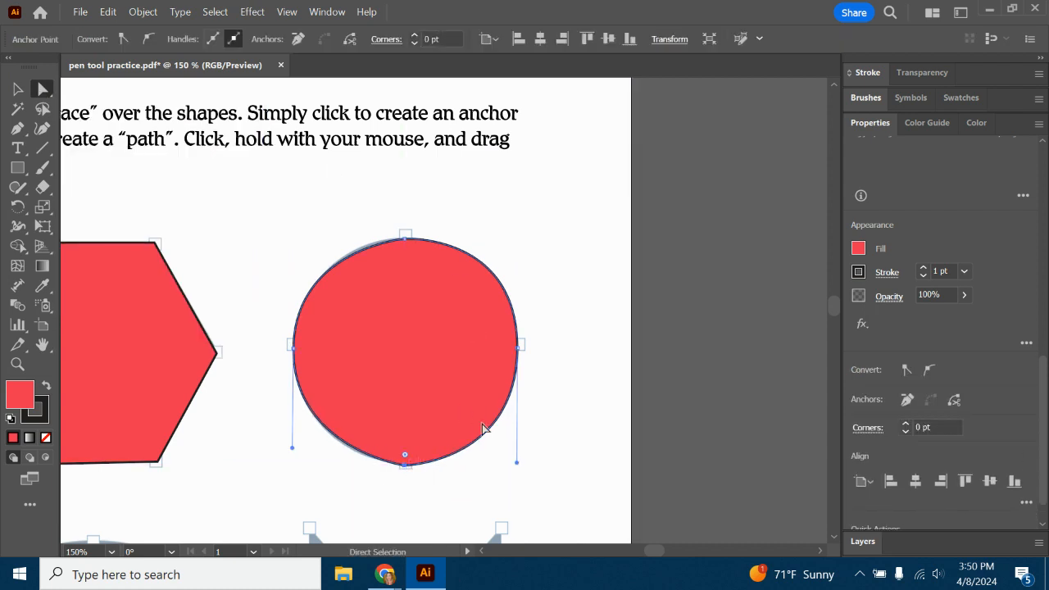
{"action": "mouse_move", "coordinate": [517, 465]}
{"action": "left_mouse_down"}
{"action": "mouse_move", "coordinate": [520, 450]}
{"action": "mouse_move", "coordinate": [522, 465]}
{"action": "mouse_move", "coordinate": [537, 456]}
{"action": "mouse_move", "coordinate": [506, 467]}
{"action": "mouse_move", "coordinate": [518, 472]}
{"action": "left_mouse_up"}
{"action": "left_click", "coordinate": [292, 349]}
Trace the blob with the Curvature tool from its upper-left guide point clockwise to the far-left one
{"action": "left_click_drag", "start_coordinate": [654, 550], "coordinate": [650, 552]}
{"action": "scroll", "coordinate": [633, 476], "scroll_direction": "down", "scroll_amount": 8}
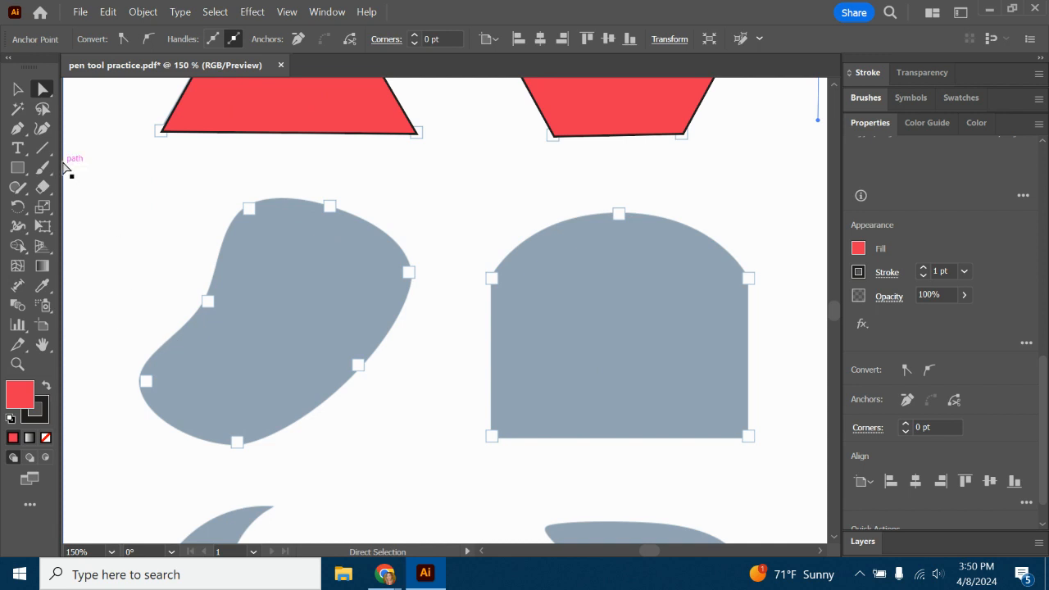
{"action": "left_click", "coordinate": [43, 129]}
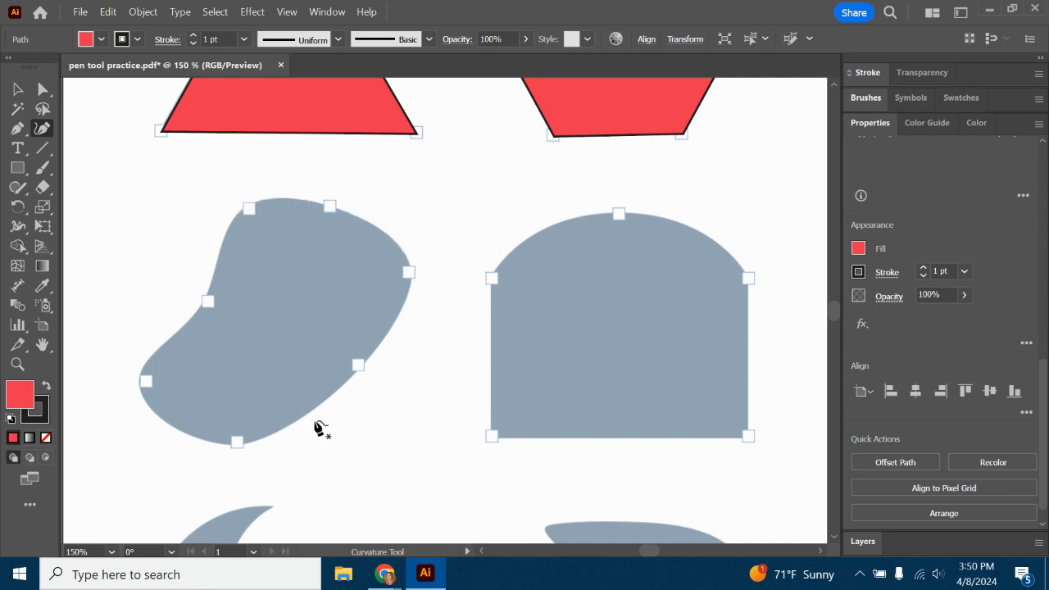
{"action": "left_click", "coordinate": [249, 208]}
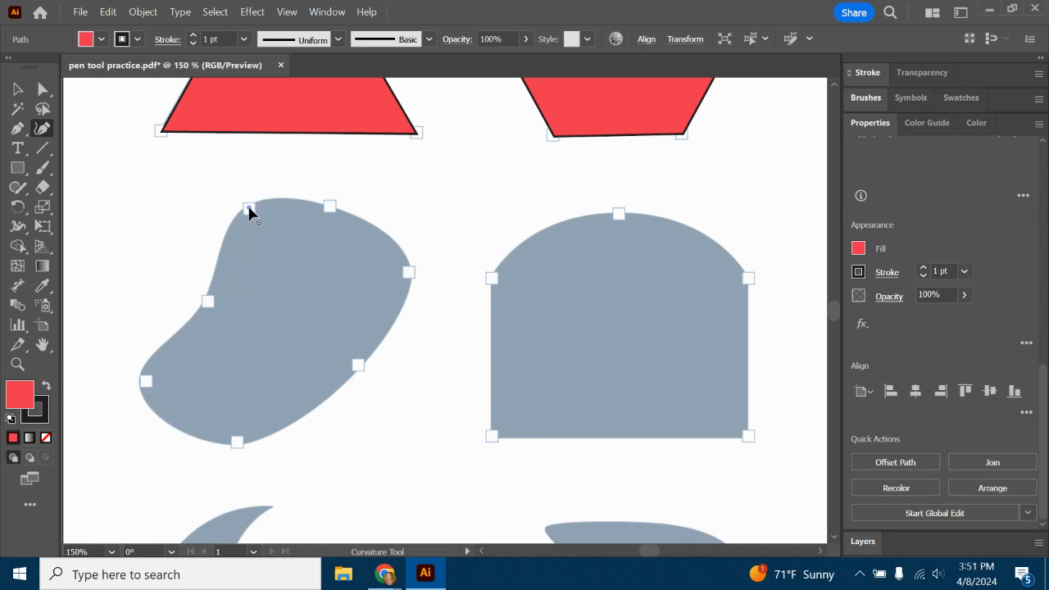
{"action": "left_click", "coordinate": [331, 206]}
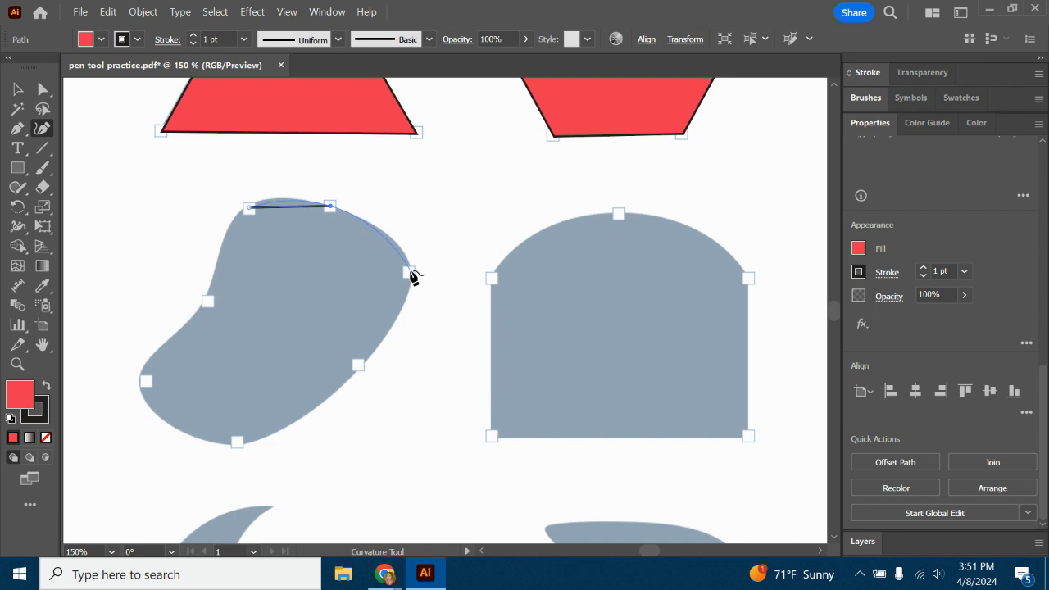
{"action": "left_click", "coordinate": [409, 273]}
{"action": "left_click", "coordinate": [358, 365]}
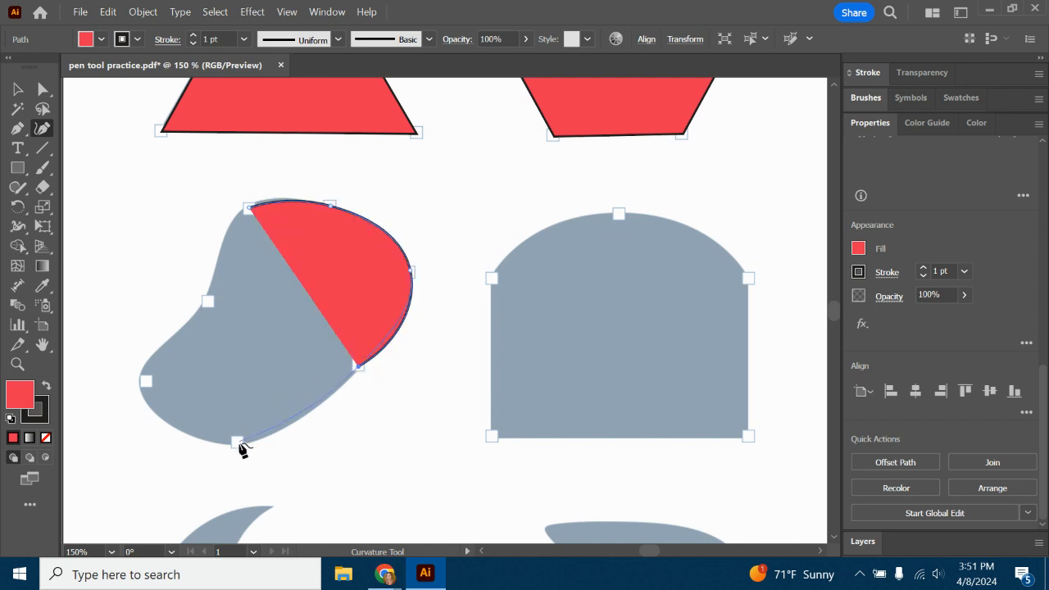
{"action": "left_click", "coordinate": [237, 442]}
{"action": "left_click", "coordinate": [145, 382]}
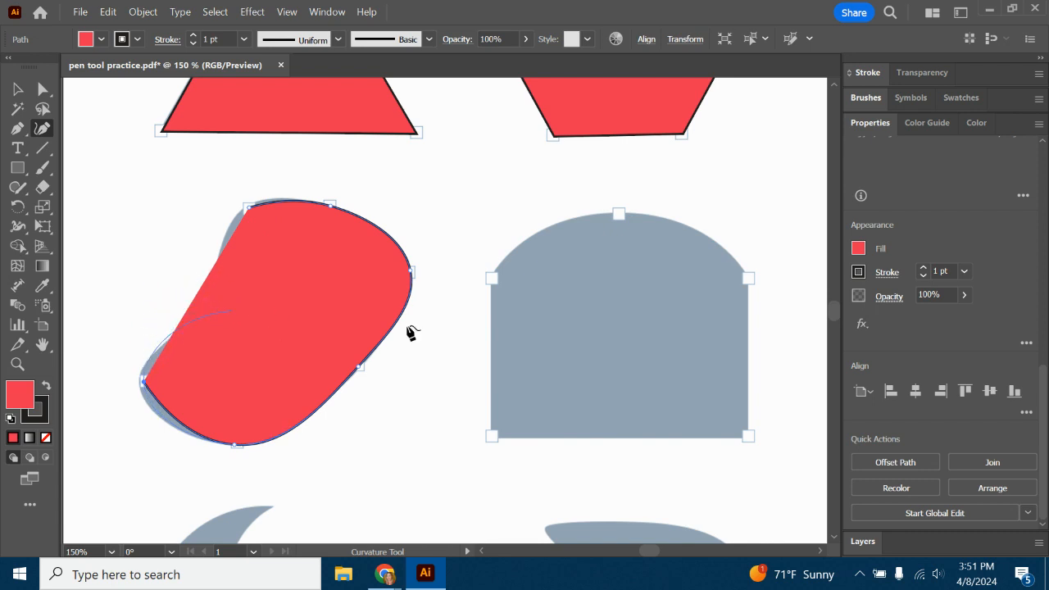
Set the blob path's opacity to 56% to reveal the guide points underneath
{"action": "left_click", "coordinate": [966, 296]}
{"action": "left_click_drag", "start_coordinate": [961, 317], "coordinate": [935, 319]}
{"action": "left_click", "coordinate": [336, 15]}
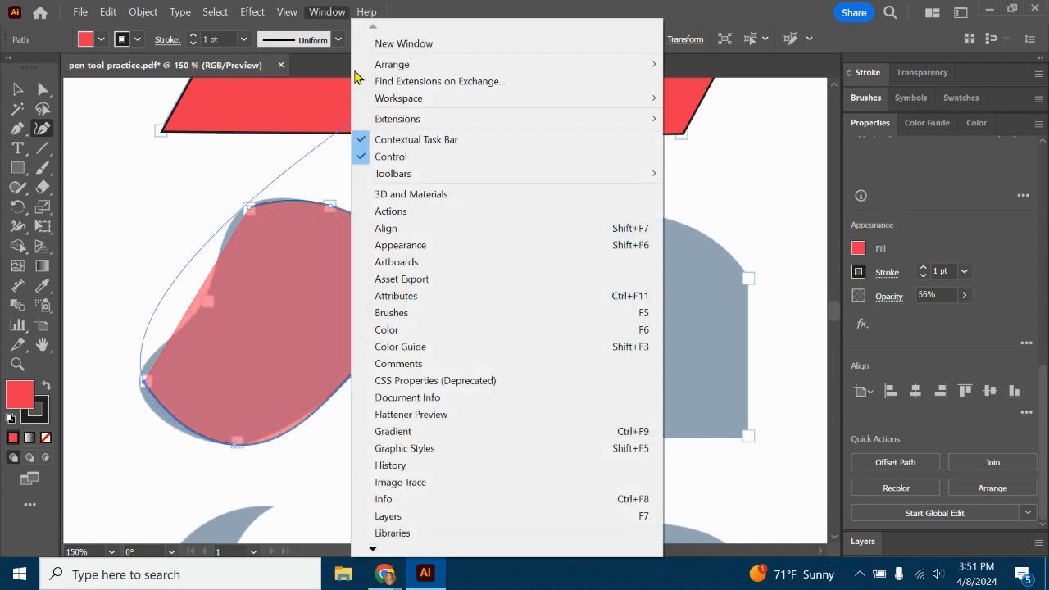
{"action": "left_click", "coordinate": [335, 12]}
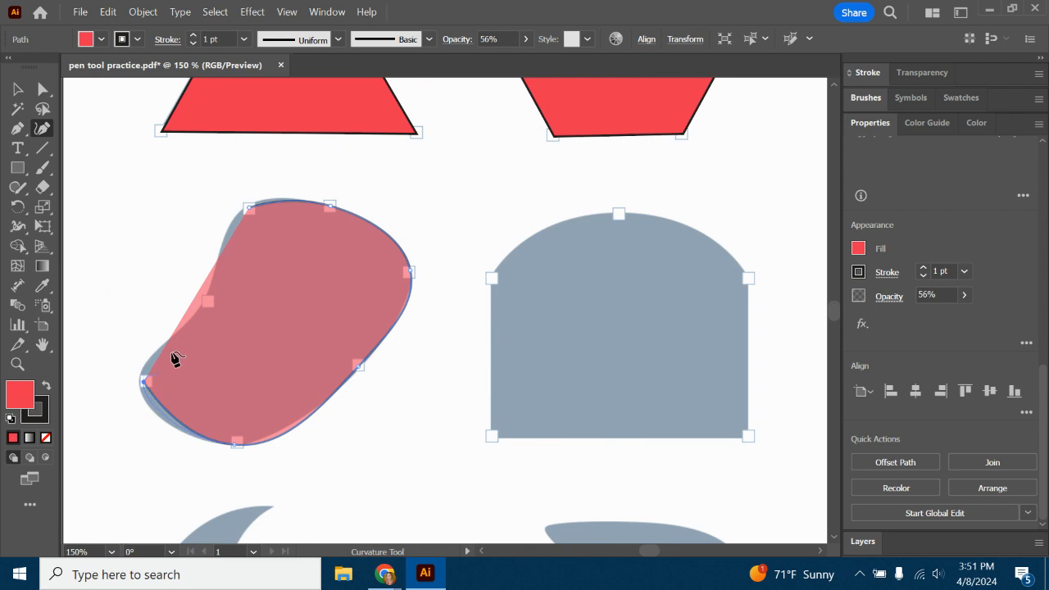
Close the blob's curved path through its remaining inner-left guide point, and shift the shape slightly to fit the guide
{"action": "left_click", "coordinate": [213, 305]}
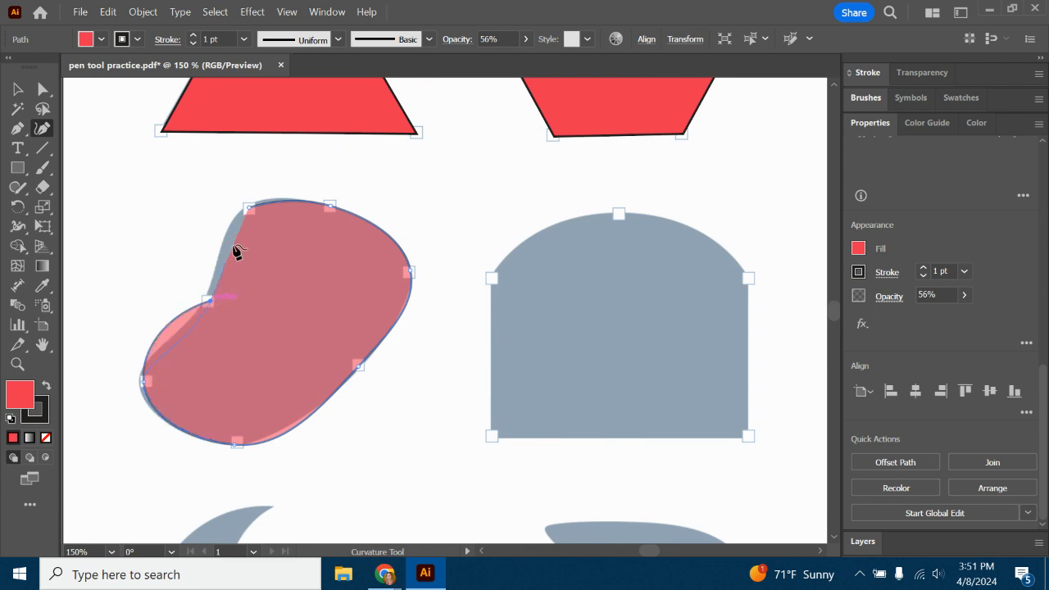
{"action": "key", "text": "Escape"}
{"action": "key", "text": "v"}
{"action": "left_click", "coordinate": [275, 352]}
{"action": "left_click_drag", "start_coordinate": [287, 347], "coordinate": [286, 349]}
Set the traced blob's opacity to 100% and deselect it
{"action": "left_click", "coordinate": [965, 295]}
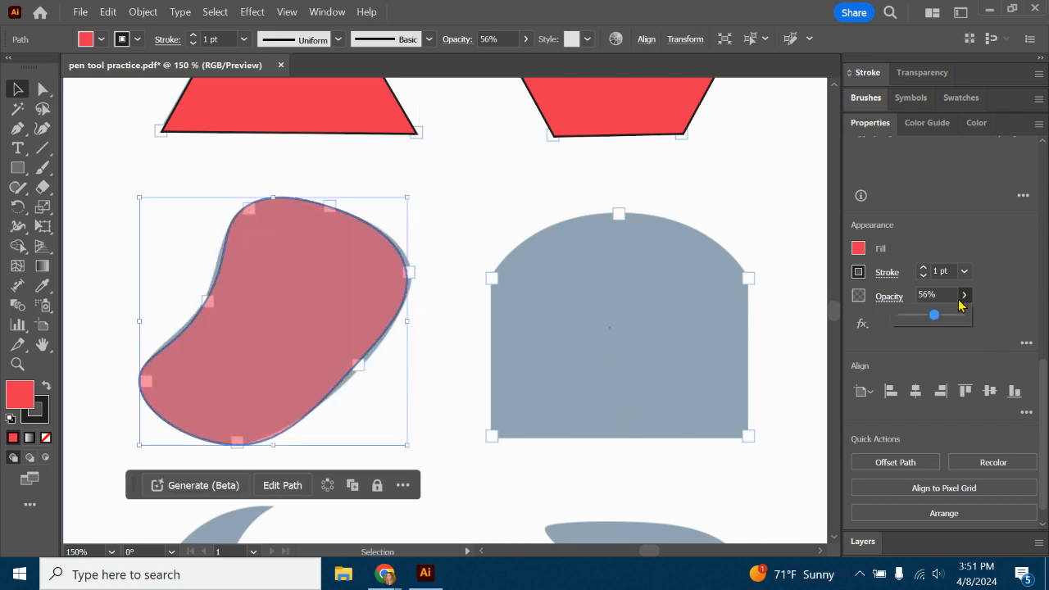
{"action": "left_click_drag", "start_coordinate": [934, 316], "coordinate": [1013, 328]}
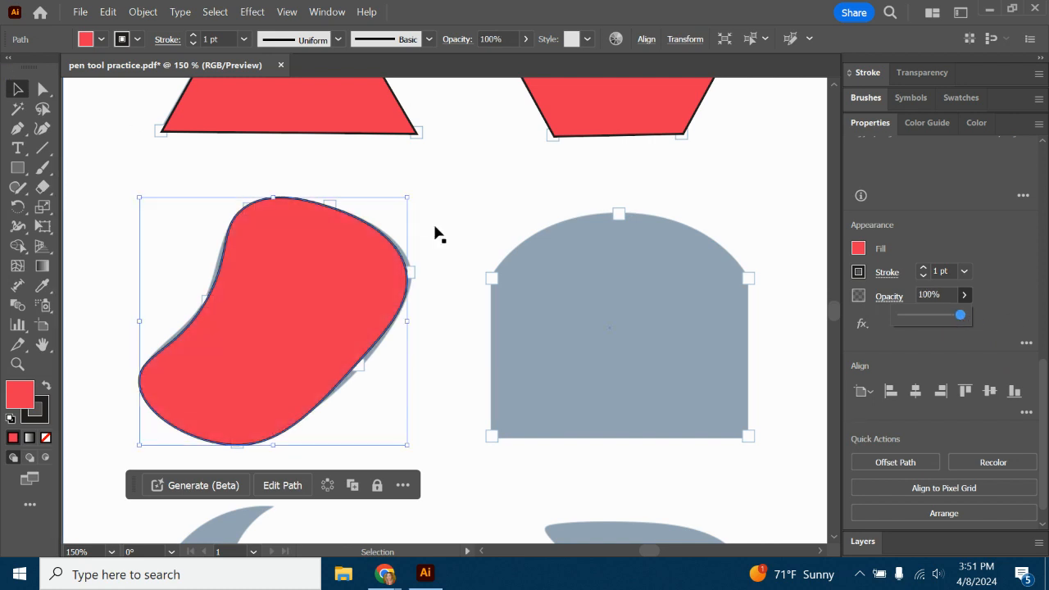
{"action": "left_click", "coordinate": [429, 179]}
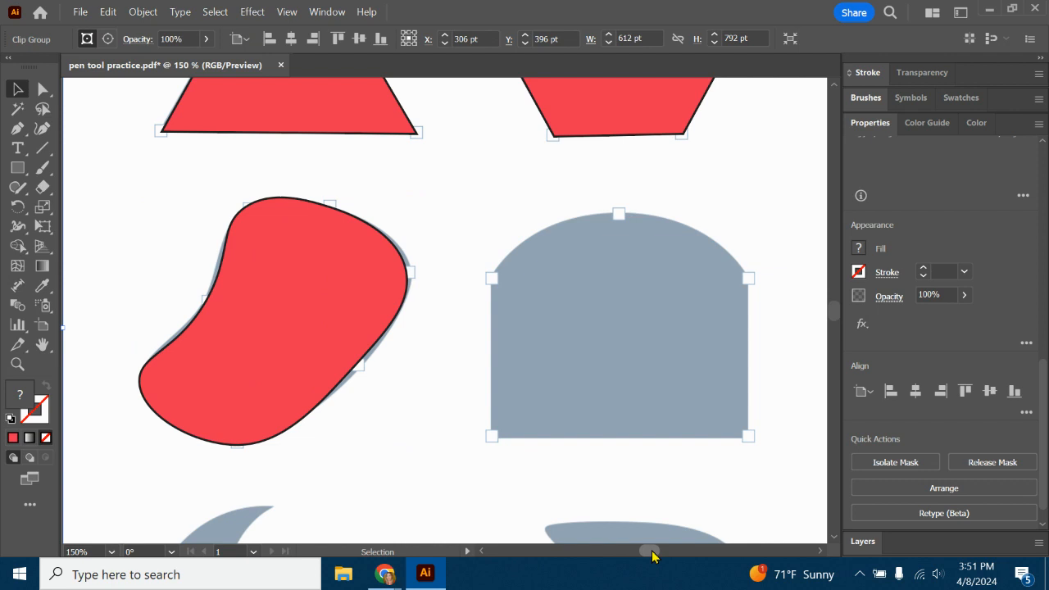
{"action": "left_click_drag", "start_coordinate": [652, 551], "coordinate": [654, 552]}
{"action": "left_click", "coordinate": [225, 306]}
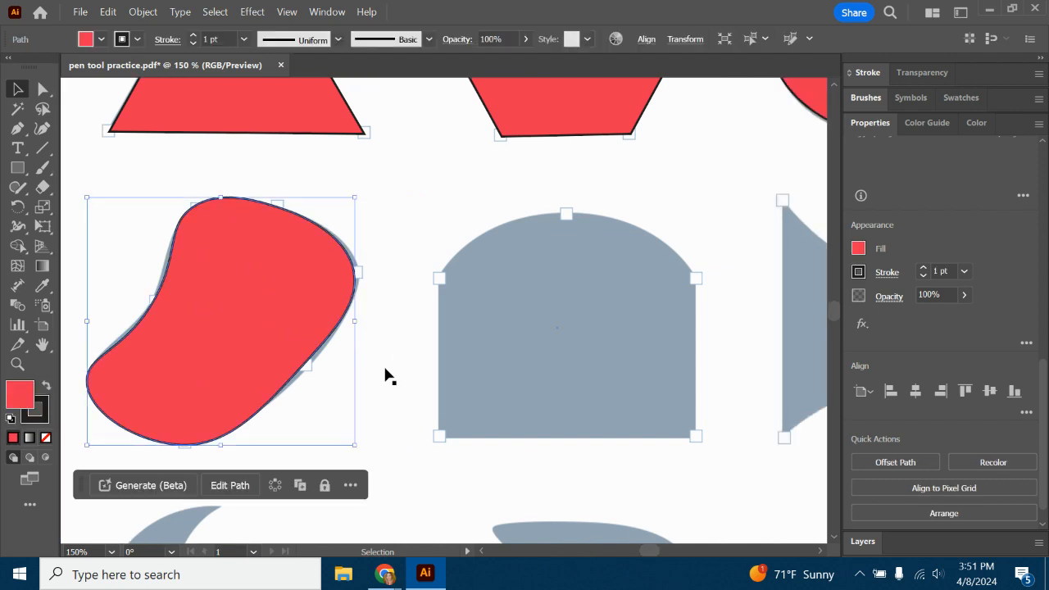
{"action": "left_click", "coordinate": [406, 289]}
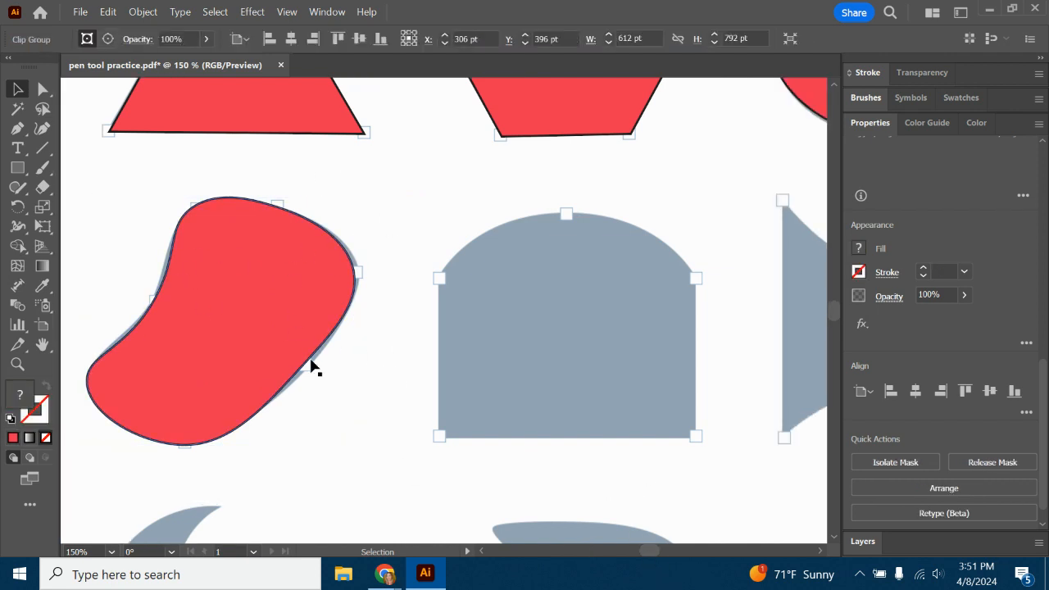
Trace the arch shape with a closed Pen path, using straight sides and base and a smooth curve at the top guide point
{"action": "left_click_drag", "start_coordinate": [649, 557], "coordinate": [652, 553]}
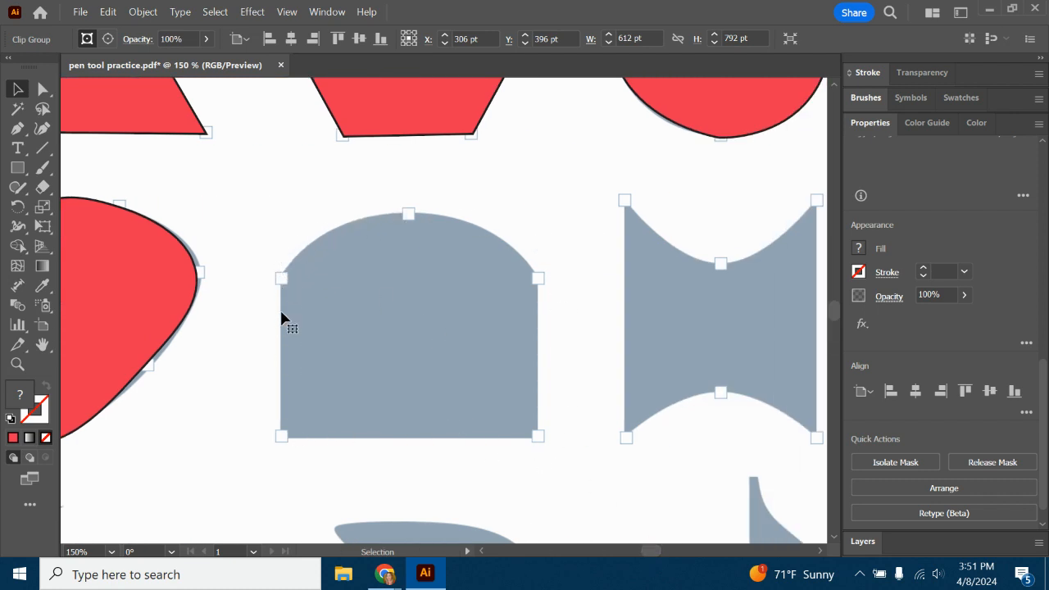
{"action": "left_click", "coordinate": [18, 129]}
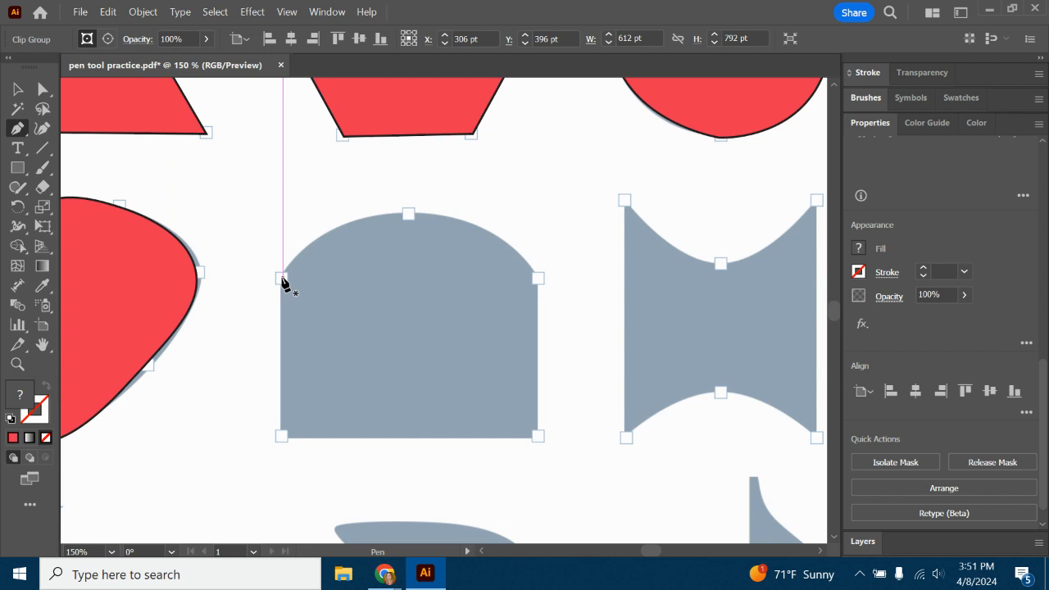
{"action": "left_click", "coordinate": [282, 279]}
{"action": "left_click", "coordinate": [282, 435]}
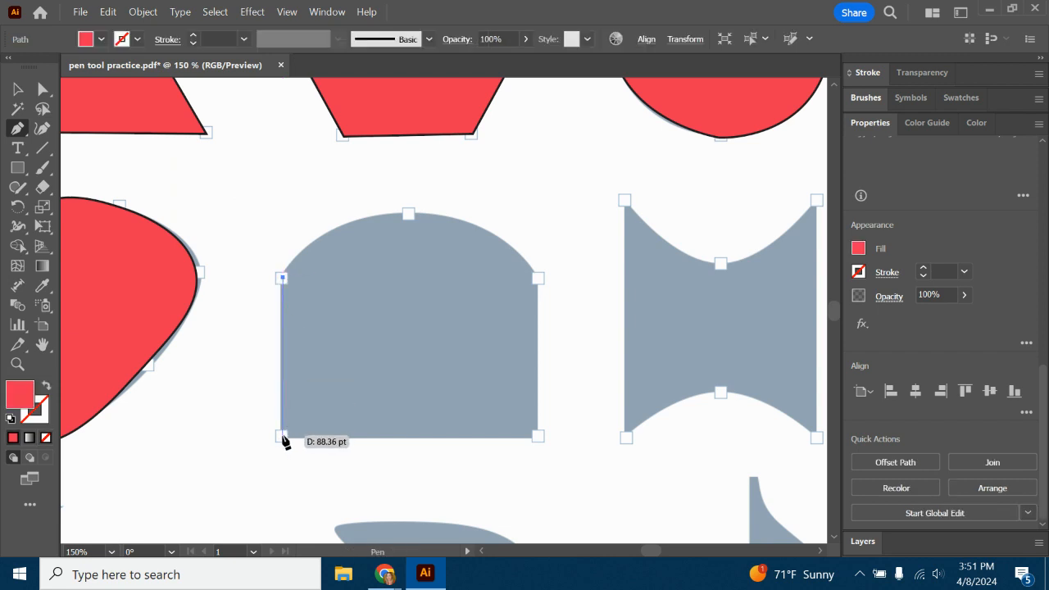
{"action": "left_click", "coordinate": [539, 435]}
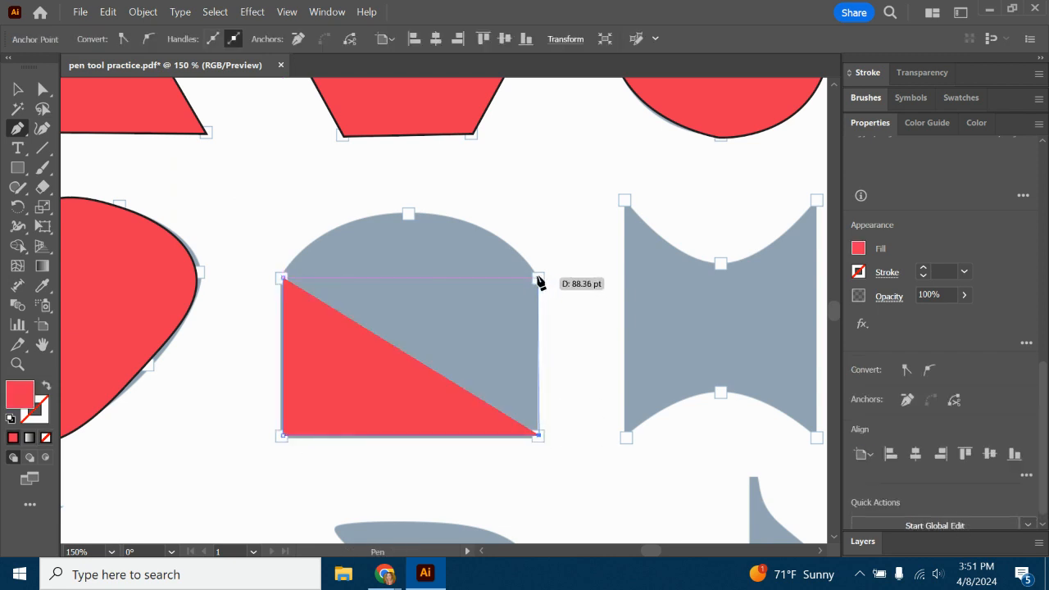
{"action": "left_click", "coordinate": [540, 278]}
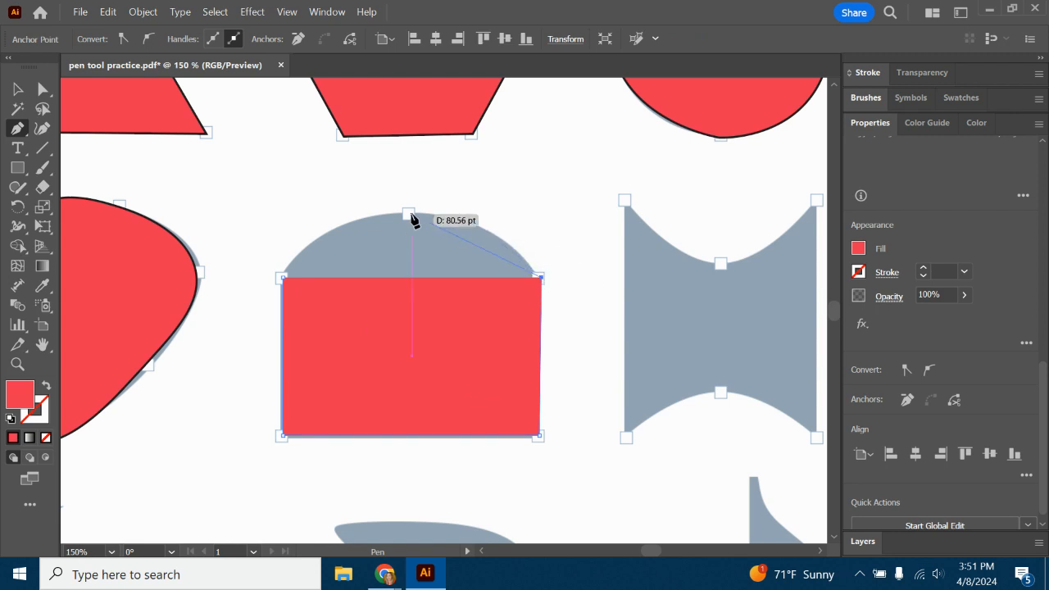
{"action": "left_click_drag", "start_coordinate": [400, 214], "coordinate": [316, 213]}
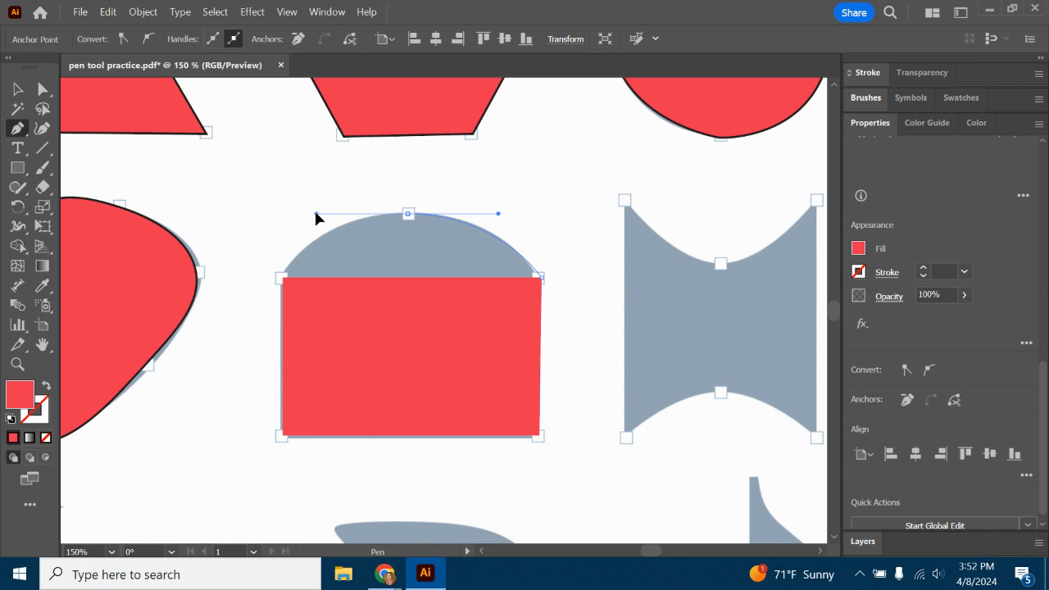
{"action": "left_click_drag", "start_coordinate": [315, 212], "coordinate": [316, 212]}
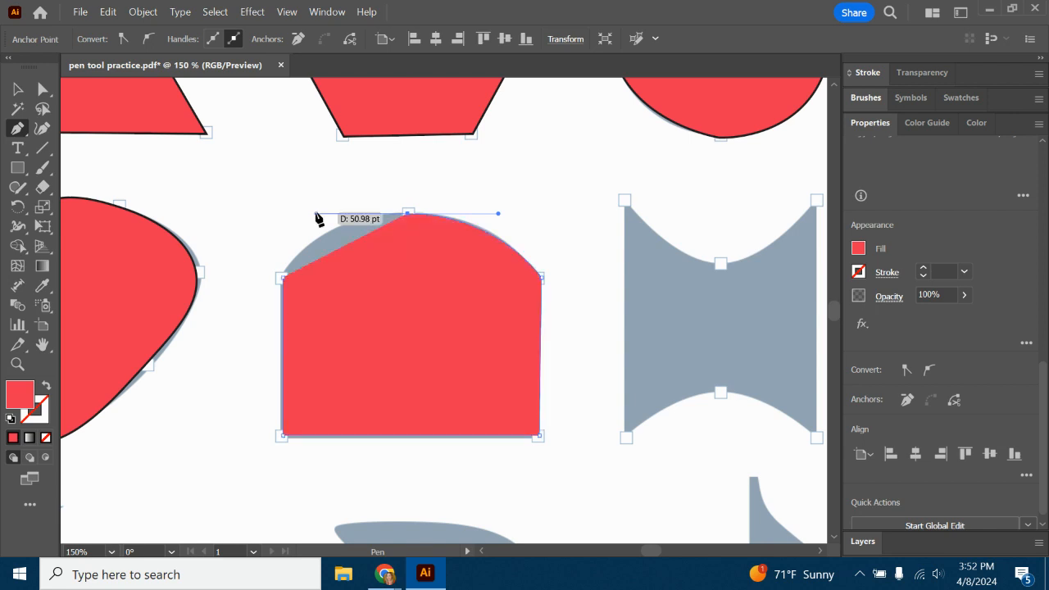
{"action": "left_click", "coordinate": [282, 280]}
{"action": "key", "text": "v"}
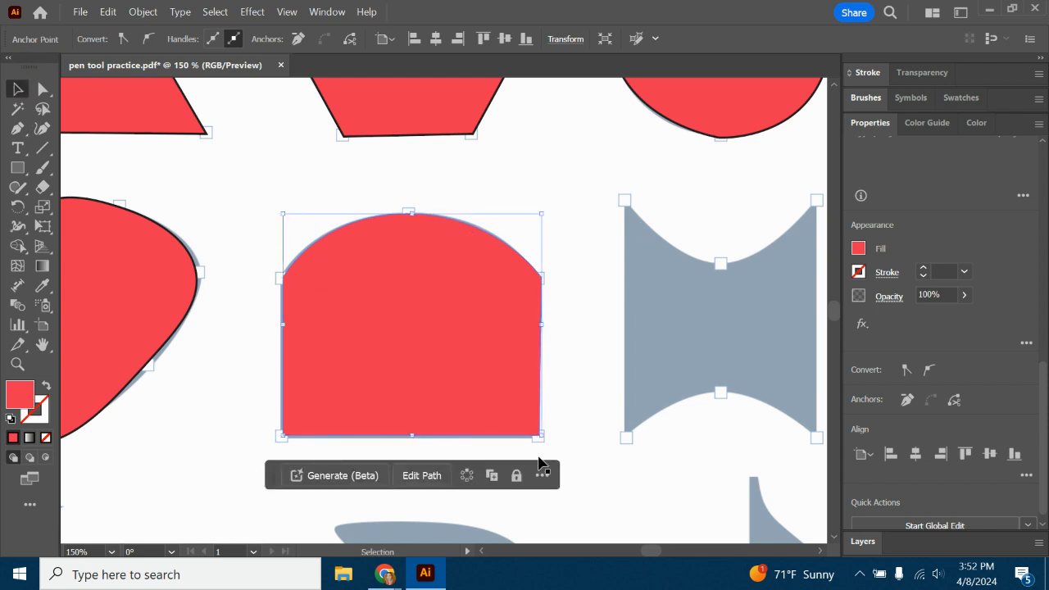
Trace the straight sides and arched base of the concave-topped shape with a Pen path, placing a smooth point at the base's middle guide
{"action": "left_click_drag", "start_coordinate": [638, 547], "coordinate": [656, 551]}
{"action": "scroll", "coordinate": [396, 333], "scroll_direction": "down", "scroll_amount": 2}
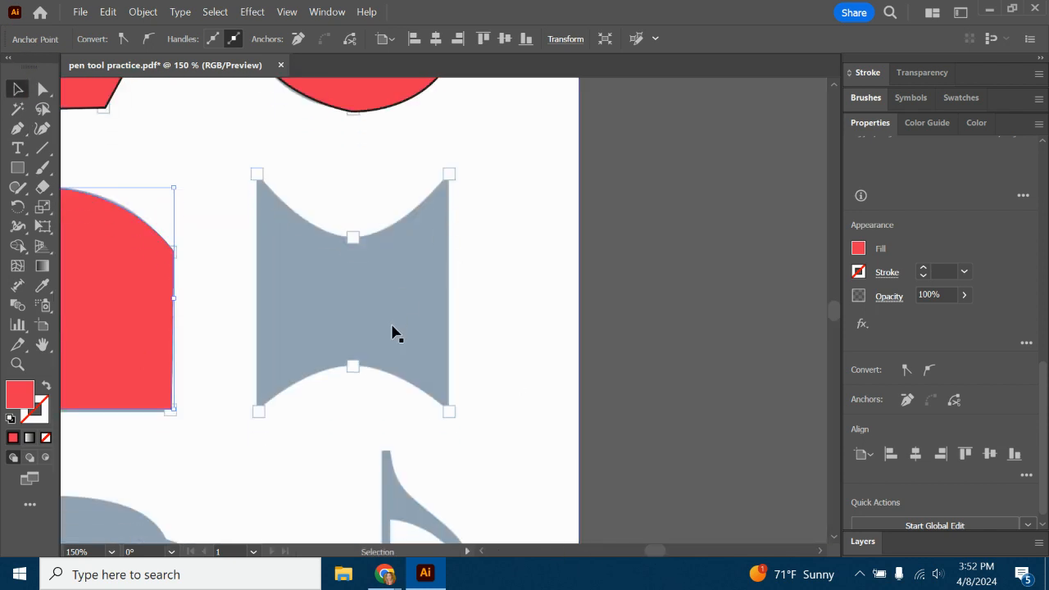
{"action": "left_click", "coordinate": [17, 128]}
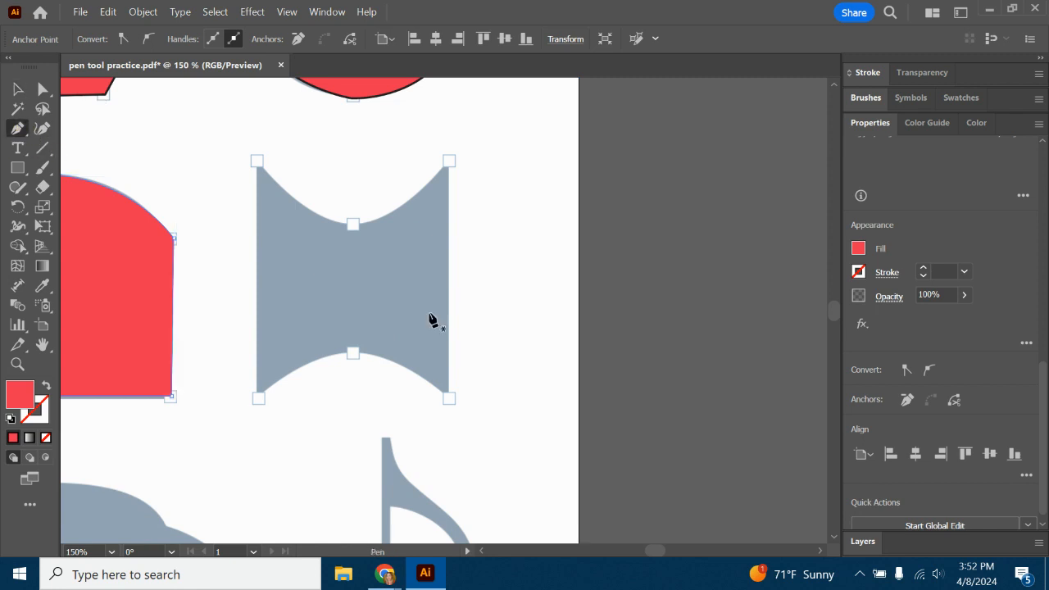
{"action": "left_click", "coordinate": [257, 162]}
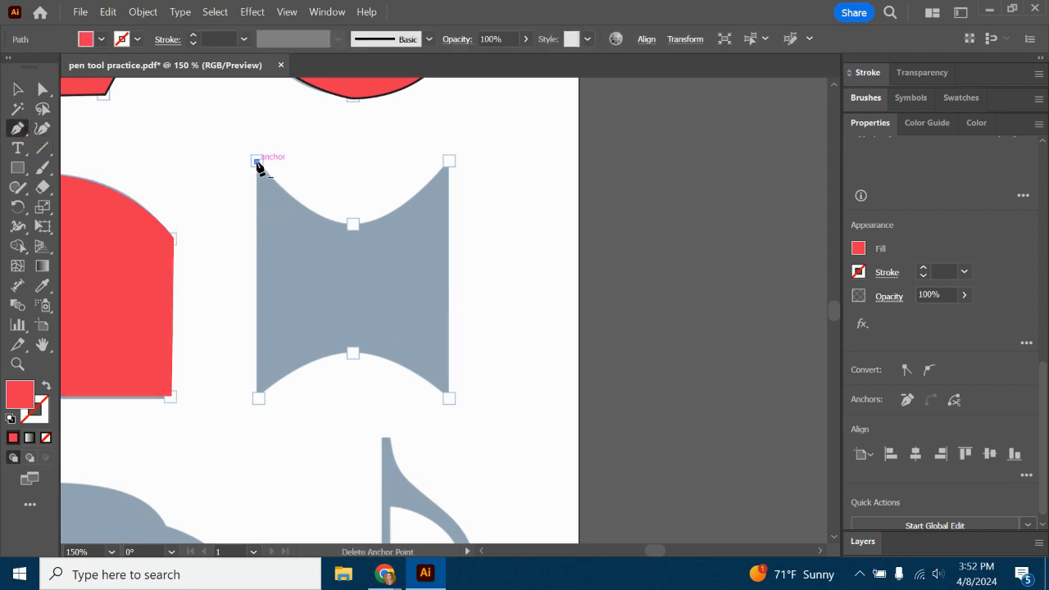
{"action": "left_click", "coordinate": [259, 400]}
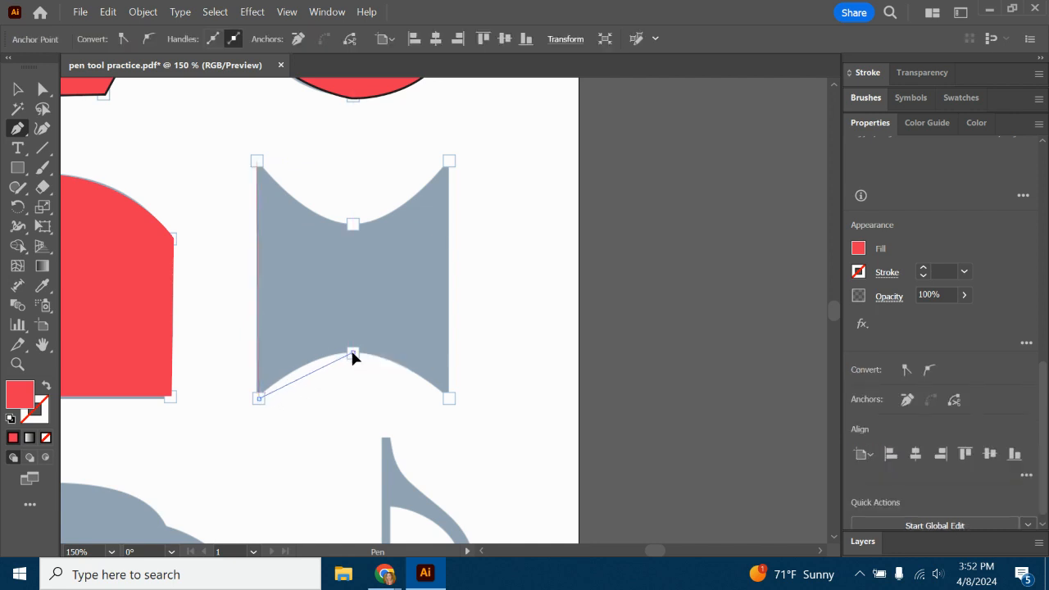
{"action": "left_click_drag", "start_coordinate": [352, 353], "coordinate": [405, 353]}
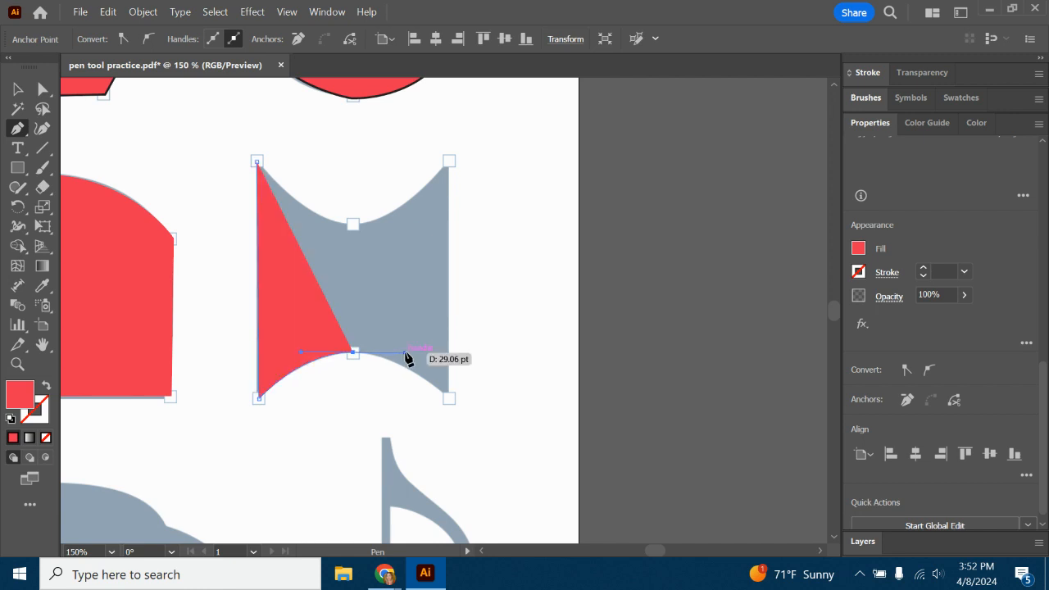
{"action": "left_click", "coordinate": [449, 399]}
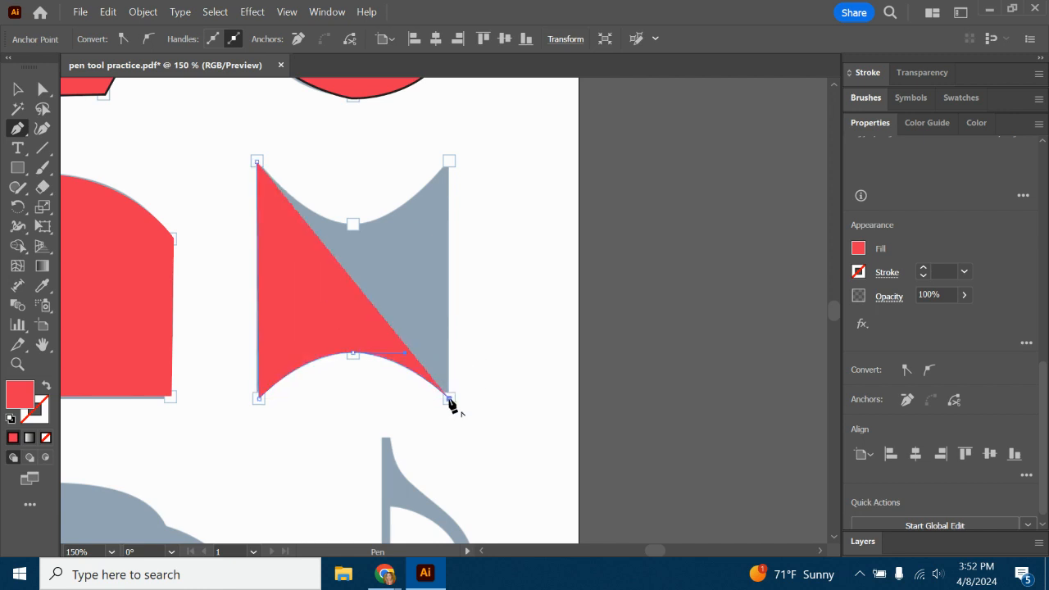
{"action": "left_click", "coordinate": [448, 162]}
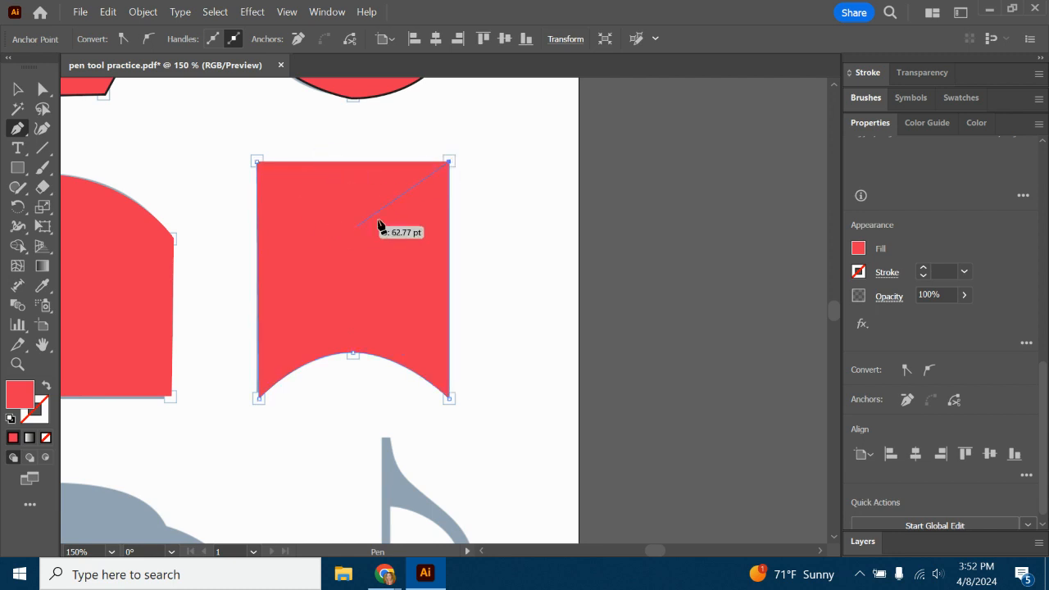
Set the path's opacity to 56% and close it with a smooth curve through the shape's upper-middle guide point
{"action": "left_click", "coordinate": [964, 295]}
{"action": "left_click_drag", "start_coordinate": [963, 316], "coordinate": [935, 316]}
{"action": "left_click_drag", "start_coordinate": [354, 227], "coordinate": [354, 228]}
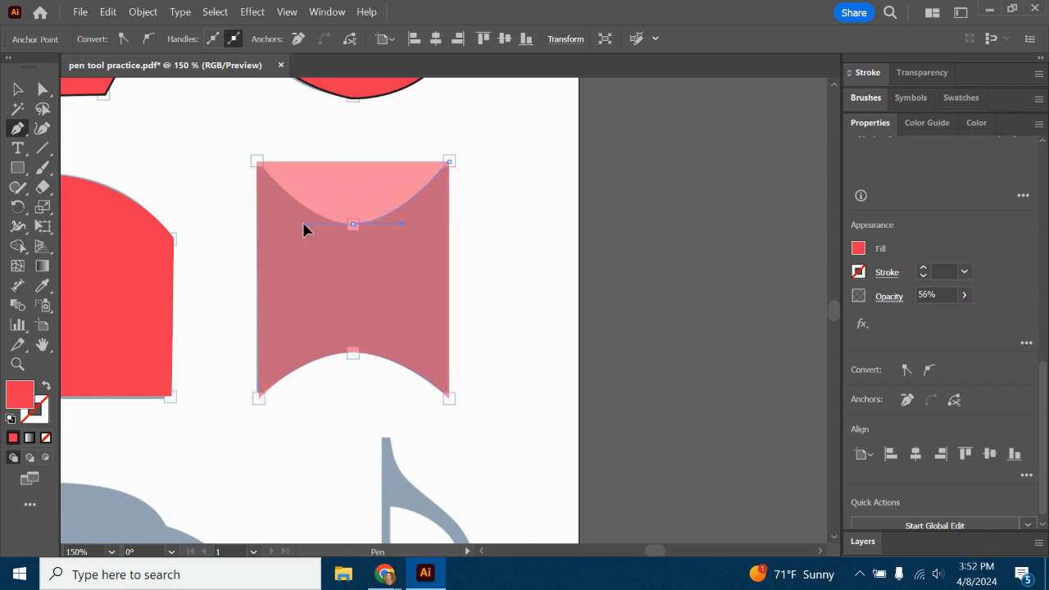
{"action": "left_click", "coordinate": [257, 163]}
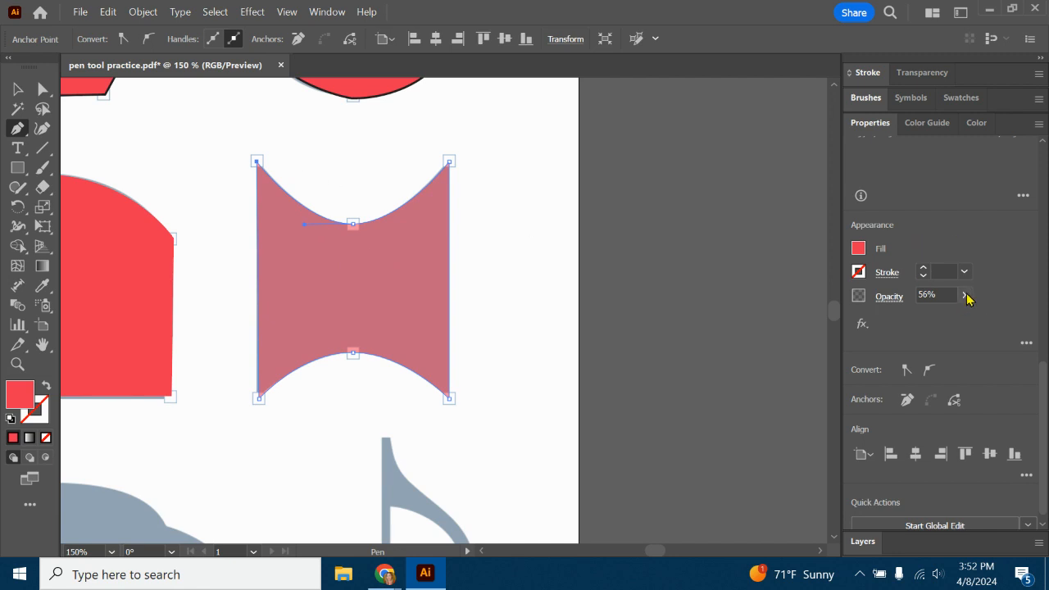
Restore the traced concave shape's opacity to 100% and deselect it
{"action": "left_click", "coordinate": [966, 296]}
{"action": "left_click_drag", "start_coordinate": [935, 318], "coordinate": [995, 321]}
{"action": "left_click", "coordinate": [17, 89]}
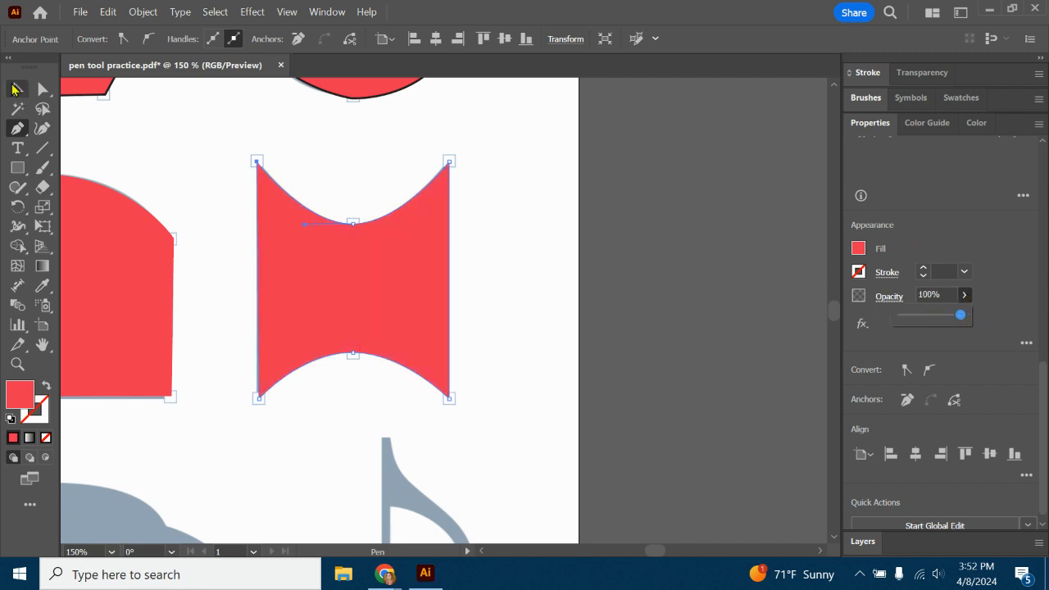
{"action": "left_click", "coordinate": [320, 205]}
{"action": "left_click", "coordinate": [577, 385]}
Start a Pen path at the crescent moon's upper tip and curve it along the upper outer edge
{"action": "scroll", "coordinate": [545, 377], "scroll_direction": "down", "scroll_amount": 4}
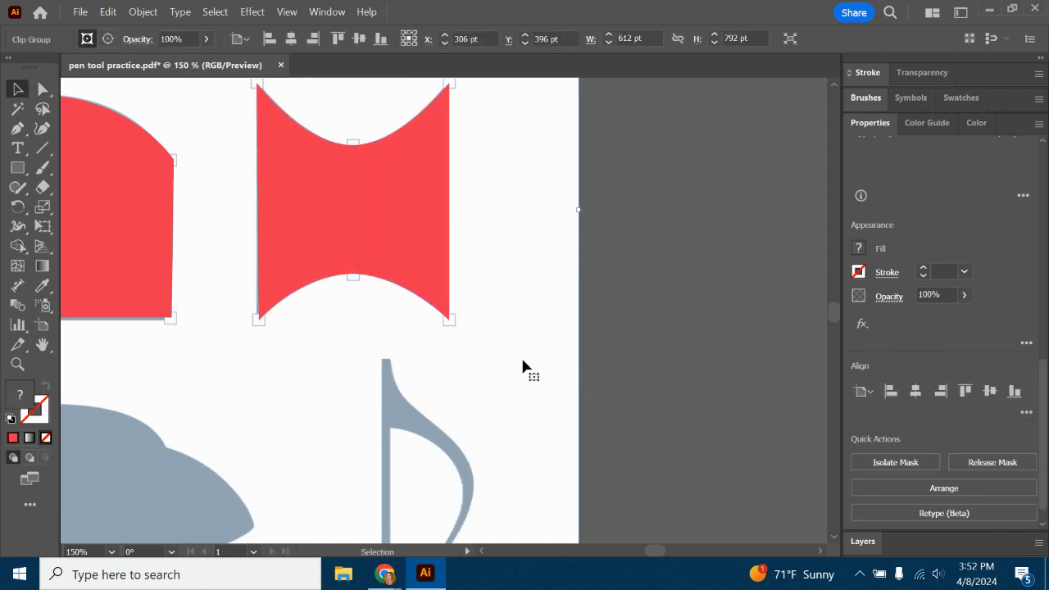
{"action": "left_click_drag", "start_coordinate": [655, 554], "coordinate": [650, 555]}
{"action": "scroll", "coordinate": [465, 340], "scroll_direction": "down", "scroll_amount": 2}
{"action": "scroll", "coordinate": [465, 344], "scroll_direction": "down", "scroll_amount": 1}
{"action": "left_click", "coordinate": [17, 128]}
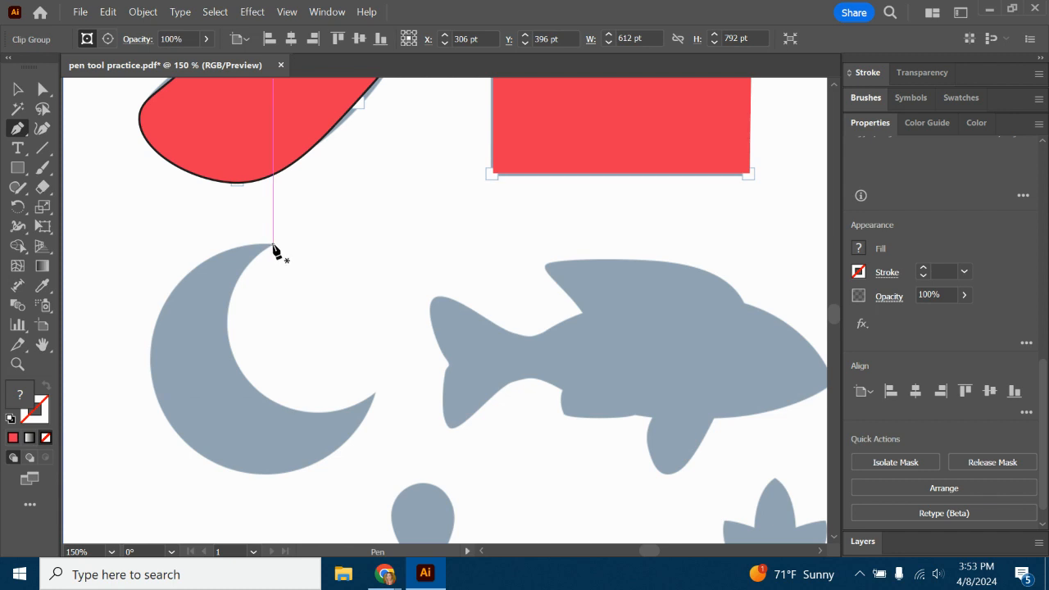
{"action": "left_click", "coordinate": [273, 245]}
{"action": "left_click_drag", "start_coordinate": [273, 245], "coordinate": [176, 287]}
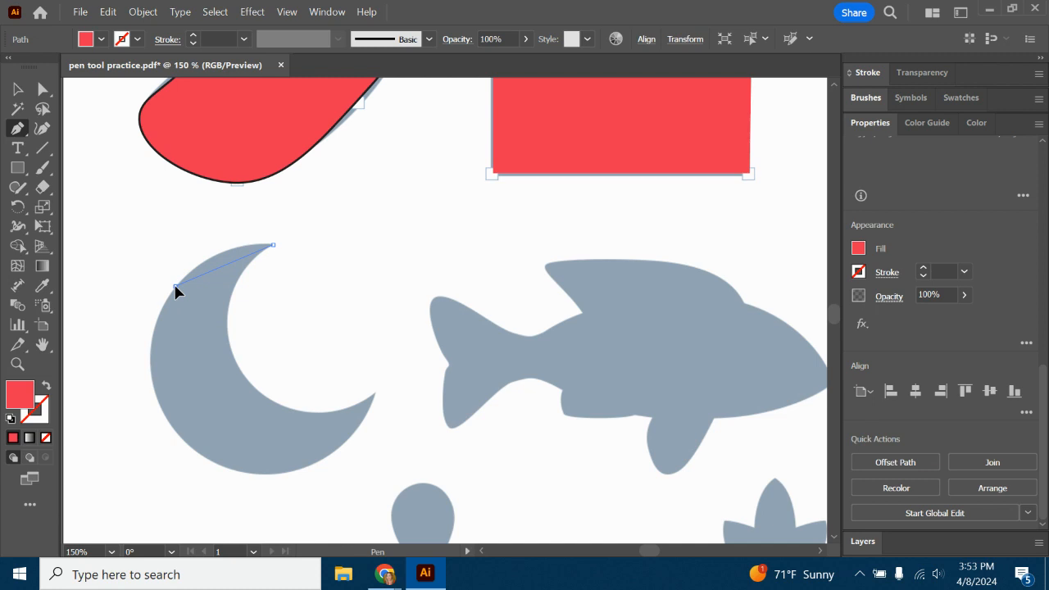
{"action": "mouse_move", "coordinate": [149, 323]}
{"action": "left_mouse_down"}
{"action": "mouse_move", "coordinate": [137, 332]}
{"action": "mouse_move", "coordinate": [146, 327]}
{"action": "left_mouse_up"}
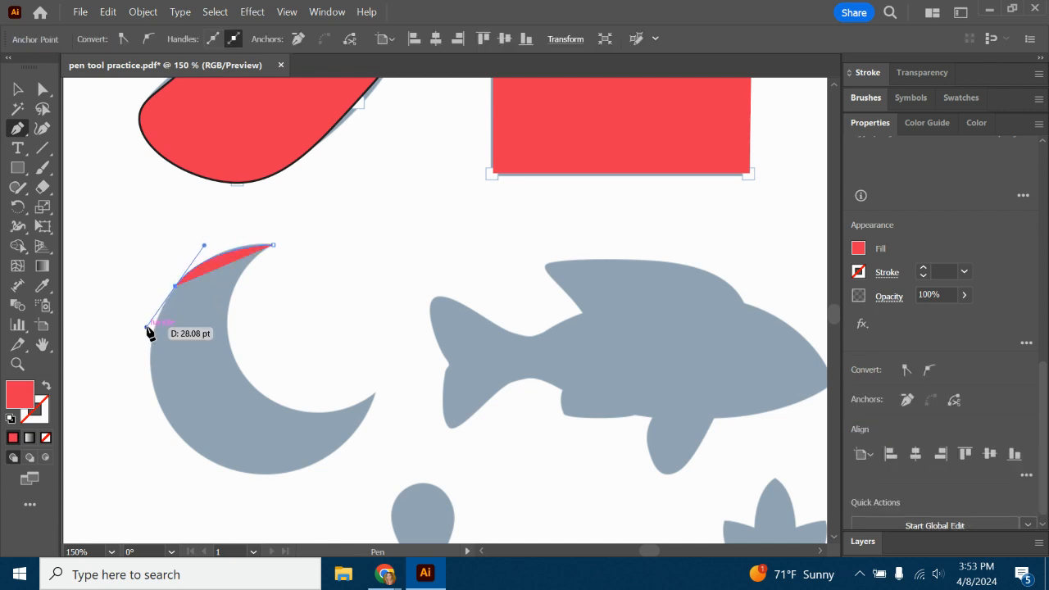
Continue the crescent's path with curved segments around the lower outer edge to its lower-right tip
{"action": "left_click", "coordinate": [159, 402]}
{"action": "left_click_drag", "start_coordinate": [170, 433], "coordinate": [175, 437]}
{"action": "left_click", "coordinate": [247, 473]}
{"action": "left_click_drag", "start_coordinate": [250, 474], "coordinate": [297, 480]}
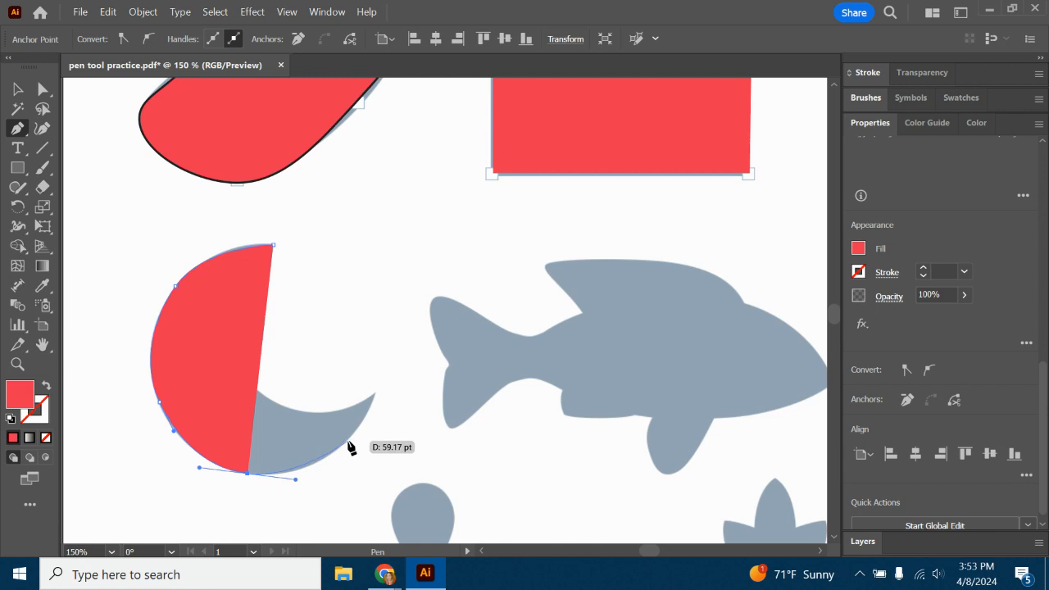
{"action": "left_click", "coordinate": [326, 457]}
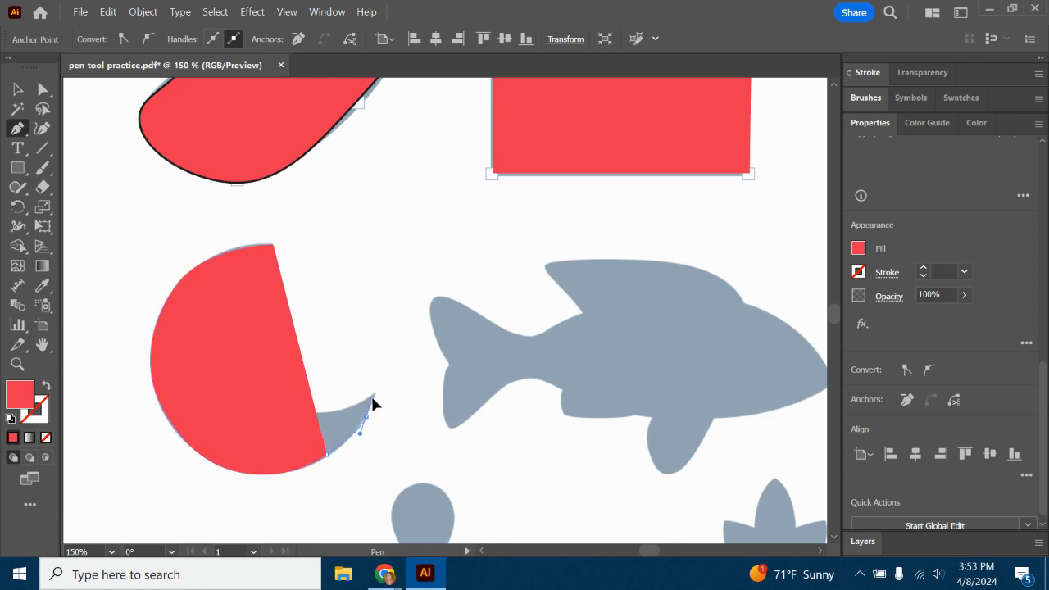
{"action": "left_click_drag", "start_coordinate": [375, 395], "coordinate": [367, 415]}
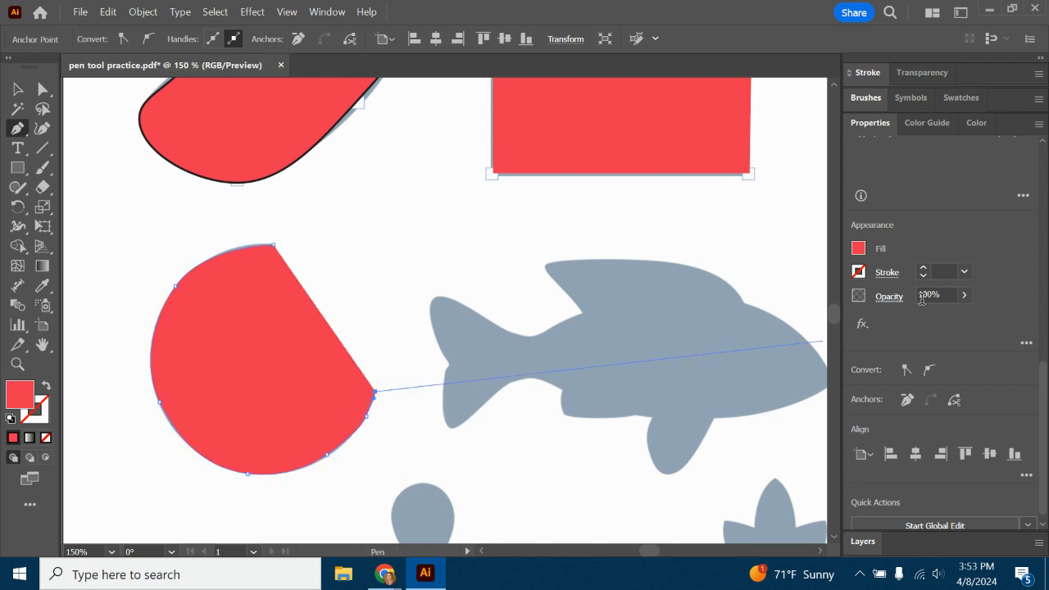
Set the crescent path's opacity to 56% and add a smooth point on its lower inner edge
{"action": "left_click", "coordinate": [965, 297]}
{"action": "left_click_drag", "start_coordinate": [968, 316], "coordinate": [935, 315]}
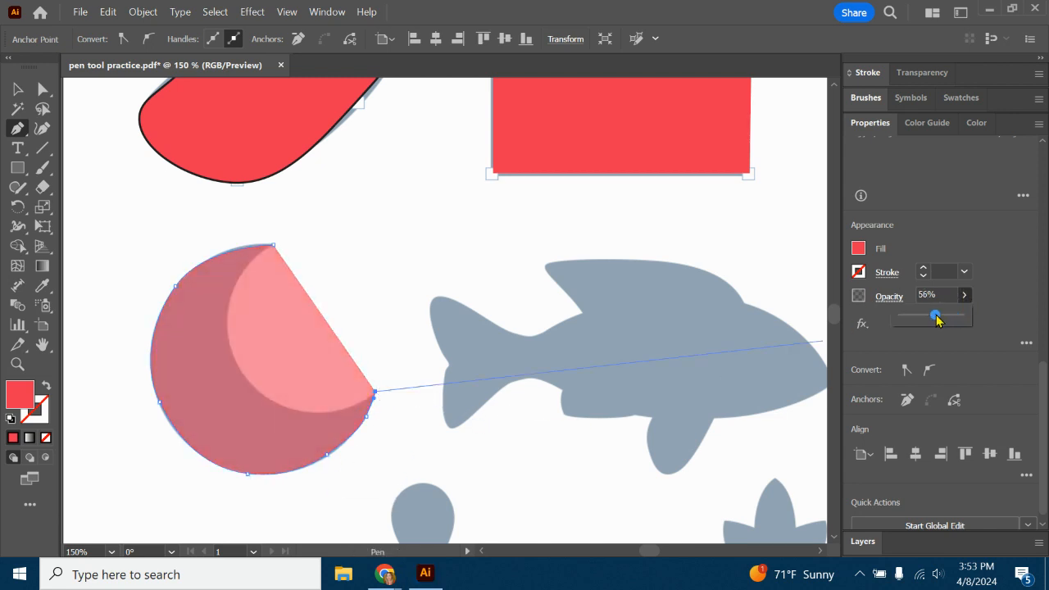
{"action": "left_click", "coordinate": [327, 411]}
{"action": "left_click_drag", "start_coordinate": [325, 412], "coordinate": [312, 413]}
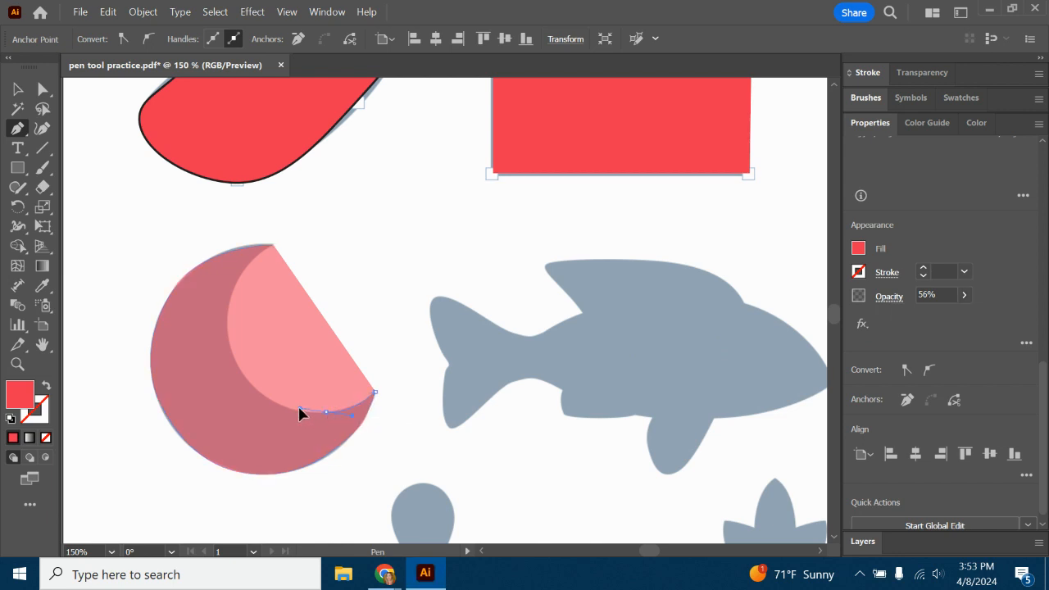
{"action": "left_click_drag", "start_coordinate": [307, 393], "coordinate": [308, 418]}
{"action": "left_click_drag", "start_coordinate": [303, 417], "coordinate": [301, 416]}
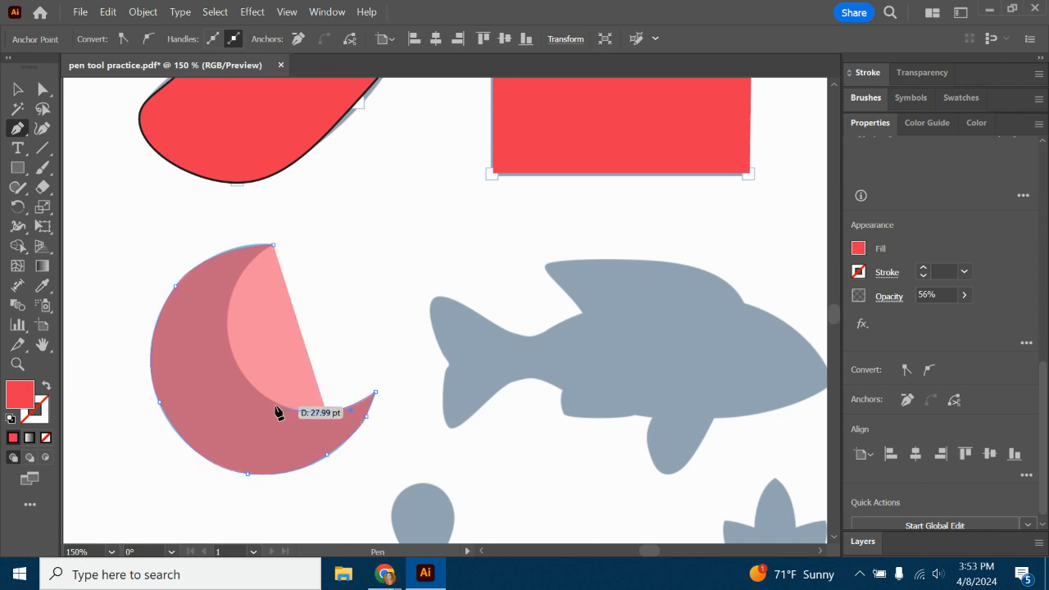
Curve the path up the crescent's inner edge and close it at the upper tip
{"action": "left_click_drag", "start_coordinate": [240, 373], "coordinate": [220, 352]}
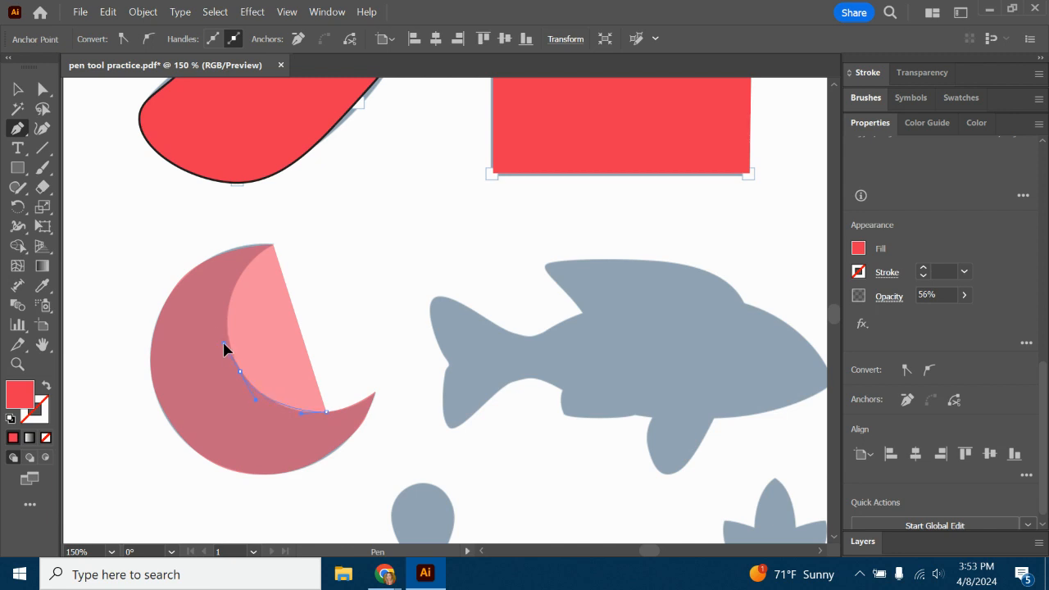
{"action": "left_click_drag", "start_coordinate": [224, 343], "coordinate": [224, 344]}
{"action": "left_click_drag", "start_coordinate": [236, 288], "coordinate": [246, 267]}
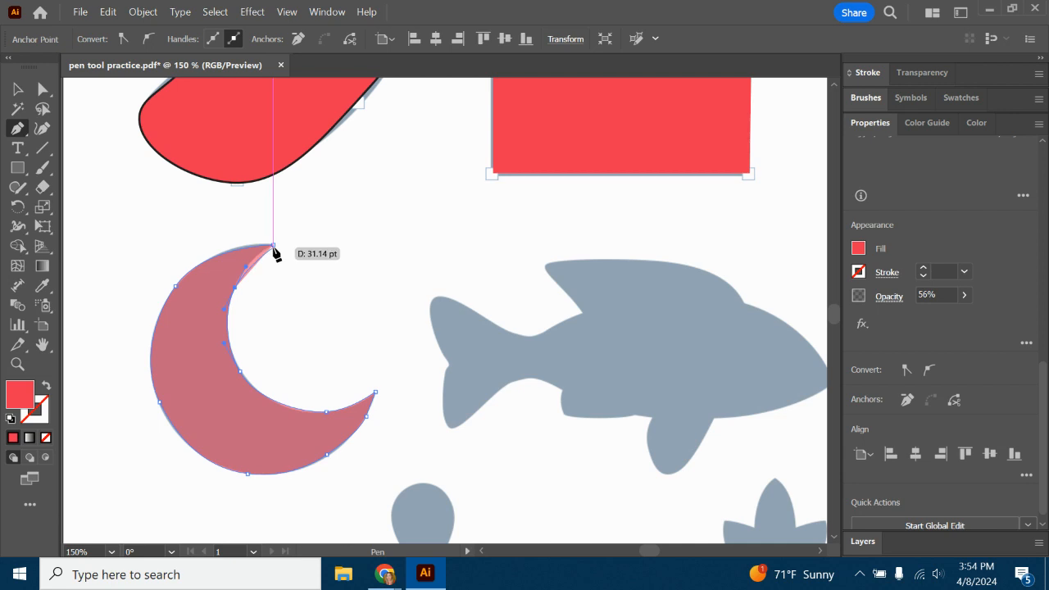
{"action": "left_click", "coordinate": [273, 244]}
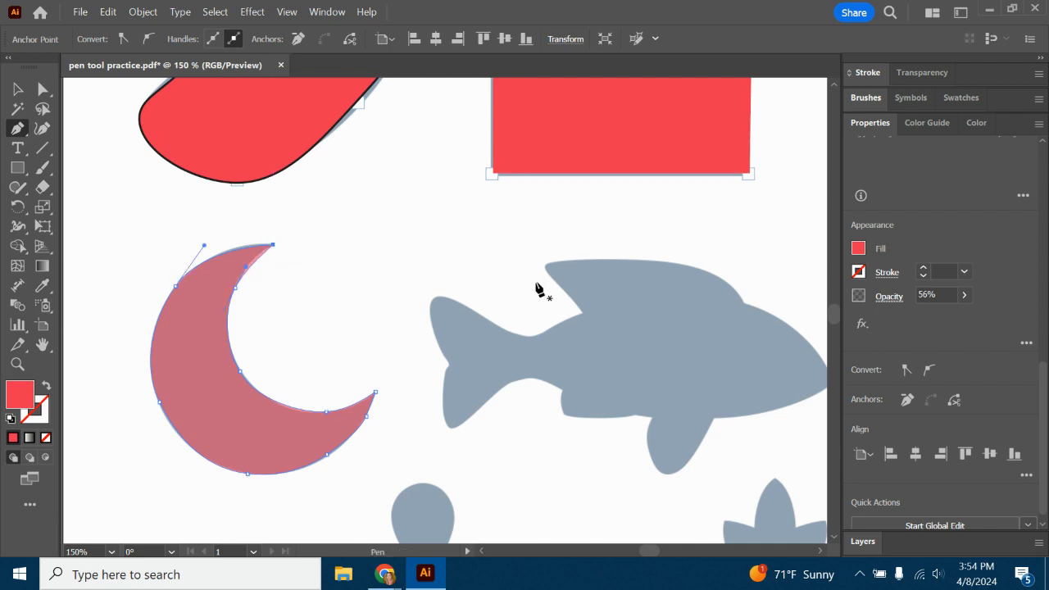
Restore the traced crescent's opacity to 100% and deselect it
{"action": "left_click", "coordinate": [964, 295]}
{"action": "left_click", "coordinate": [961, 314]}
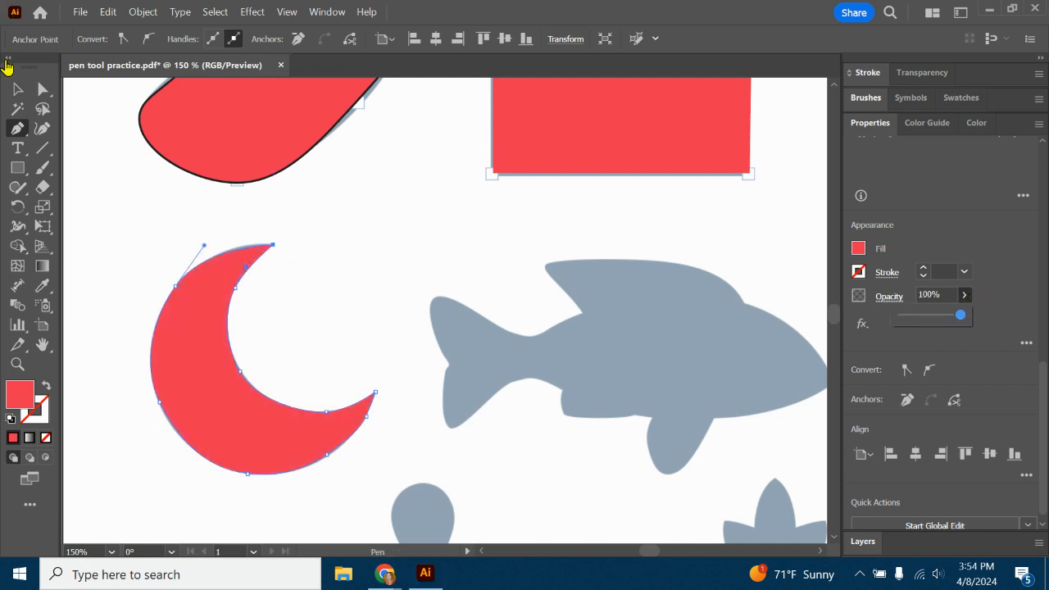
{"action": "left_click", "coordinate": [17, 88]}
{"action": "left_click", "coordinate": [373, 200]}
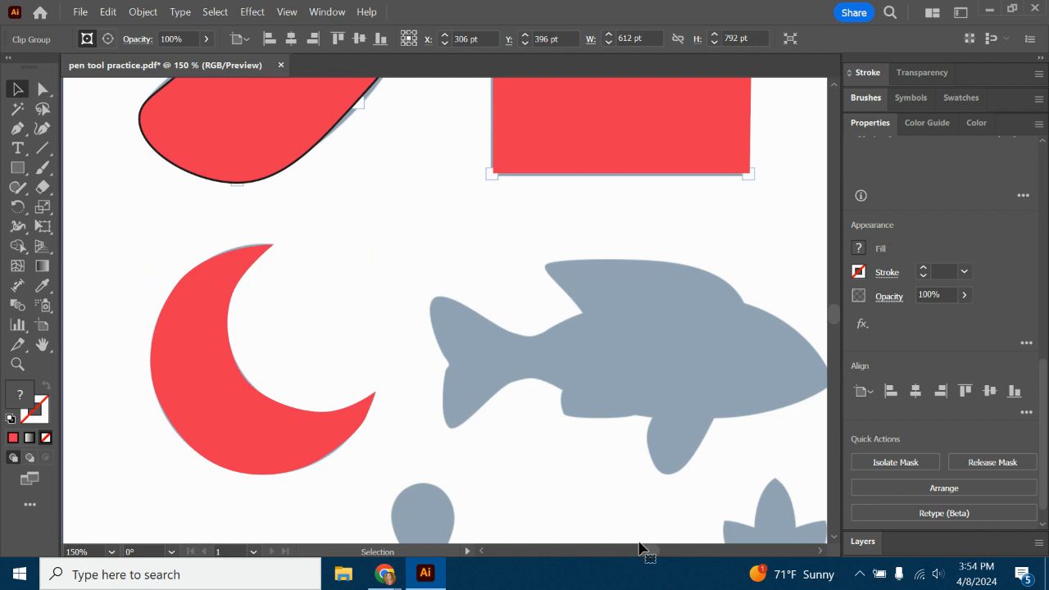
Trace the fish's upper outline with a Pen path from the rear base of the dorsal fin, around the fin, to the nose
{"action": "scroll", "coordinate": [649, 555], "scroll_direction": "right", "scroll_amount": 3}
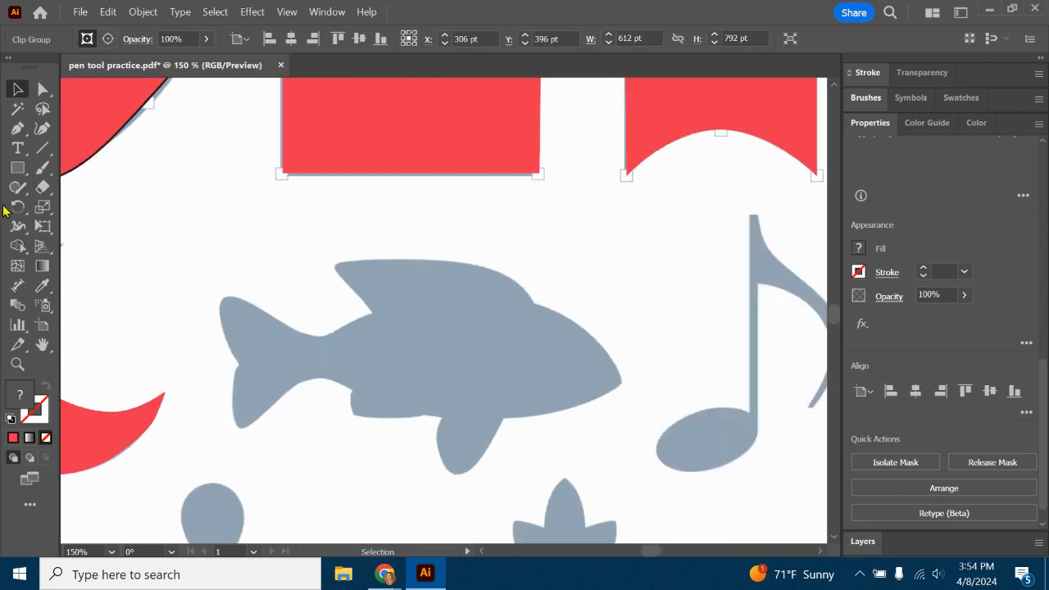
{"action": "left_click", "coordinate": [18, 129]}
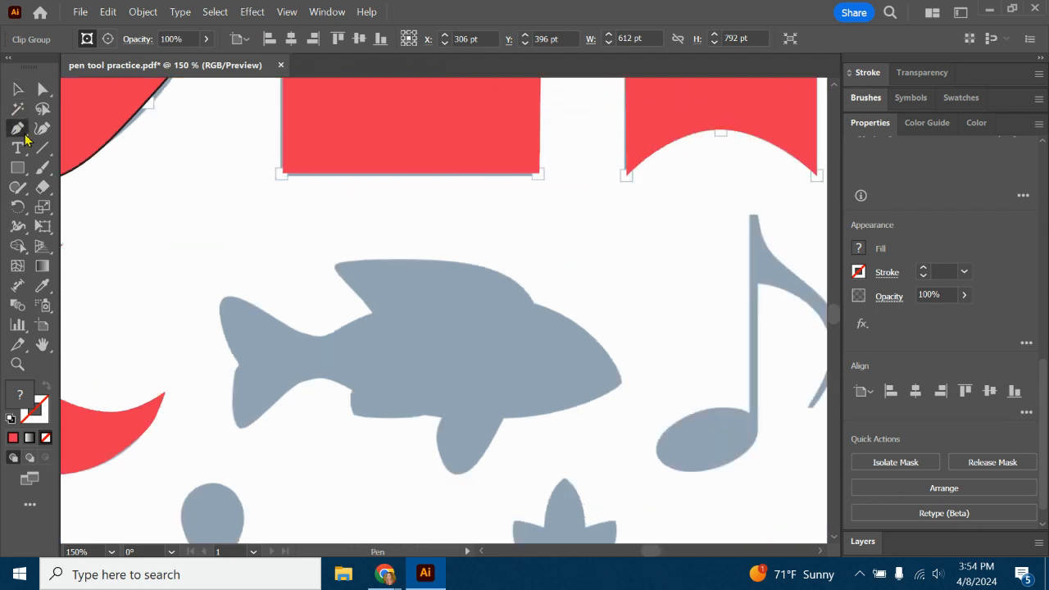
{"action": "left_click", "coordinate": [373, 314]}
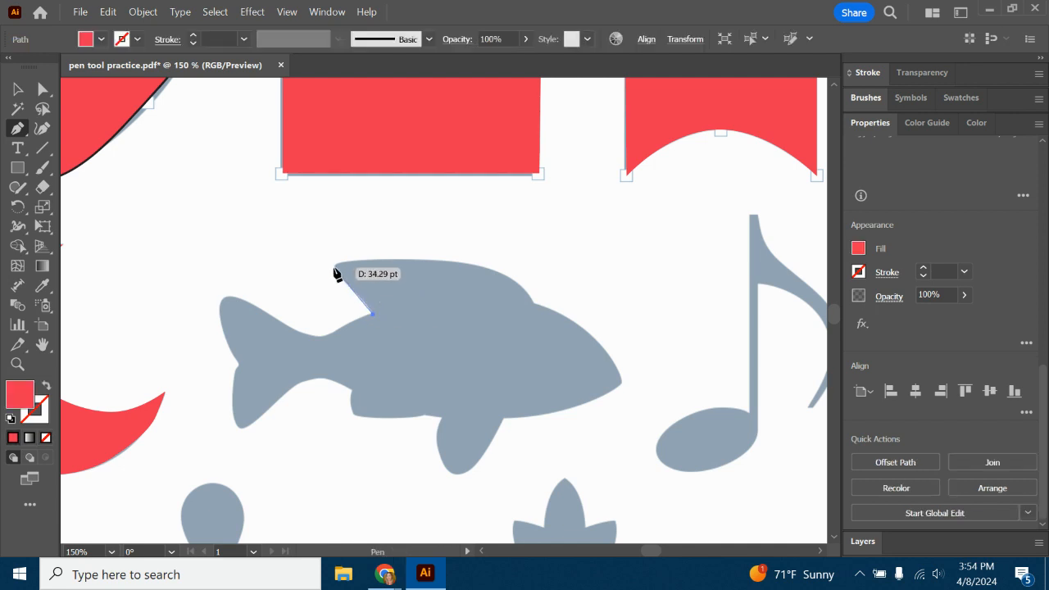
{"action": "left_click", "coordinate": [336, 267]}
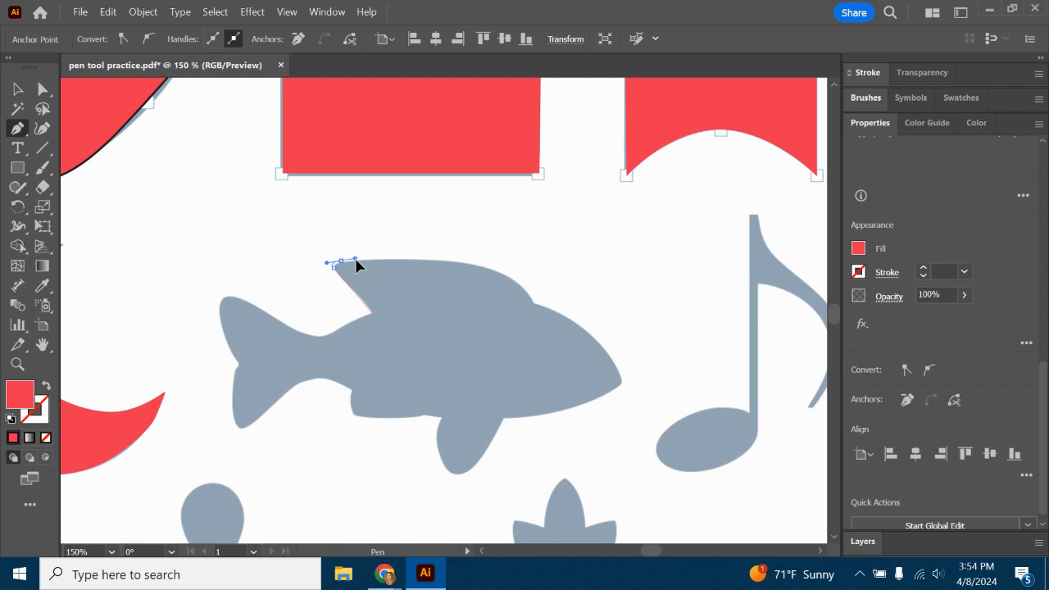
{"action": "left_click_drag", "start_coordinate": [489, 269], "coordinate": [517, 278]}
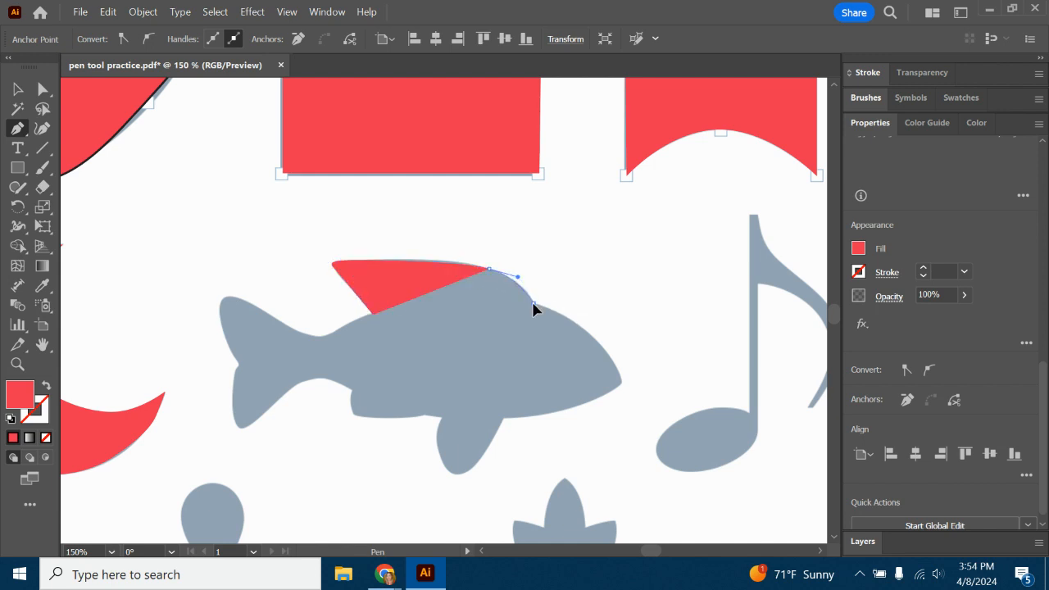
{"action": "left_click", "coordinate": [533, 304]}
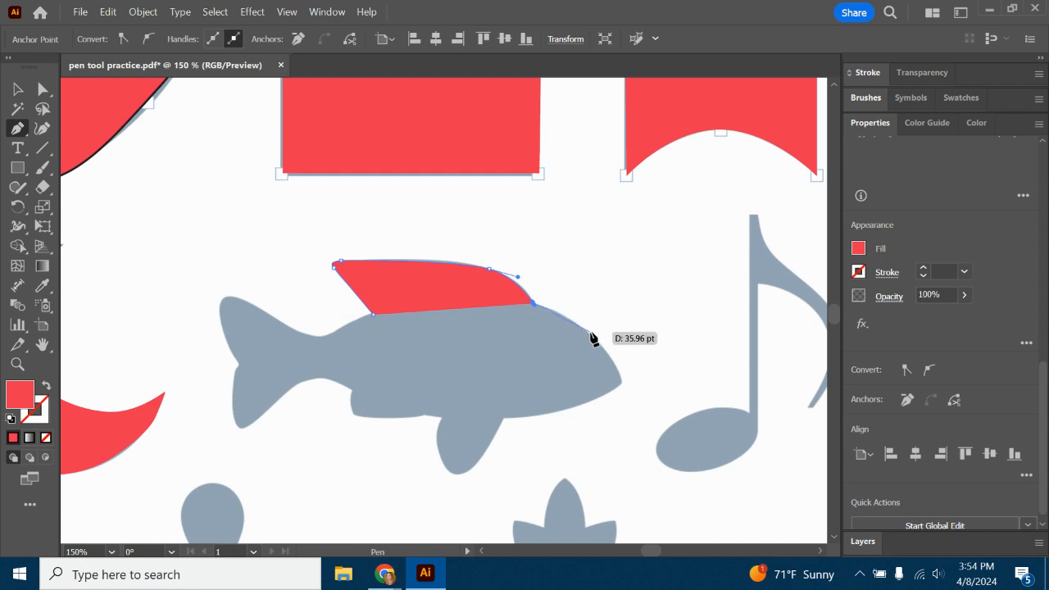
{"action": "left_click_drag", "start_coordinate": [611, 358], "coordinate": [611, 361]}
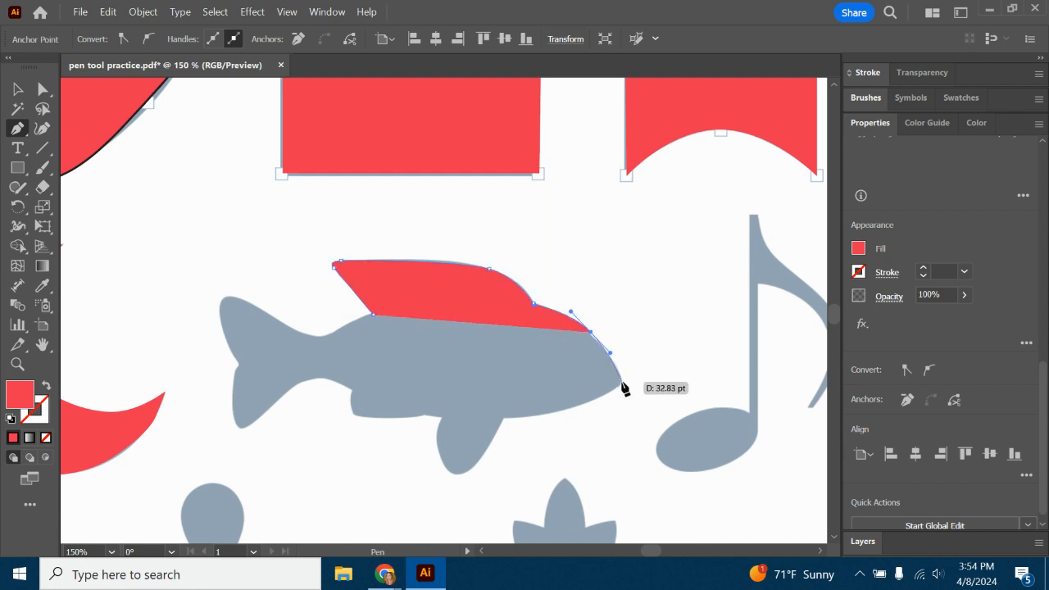
{"action": "left_click", "coordinate": [621, 383]}
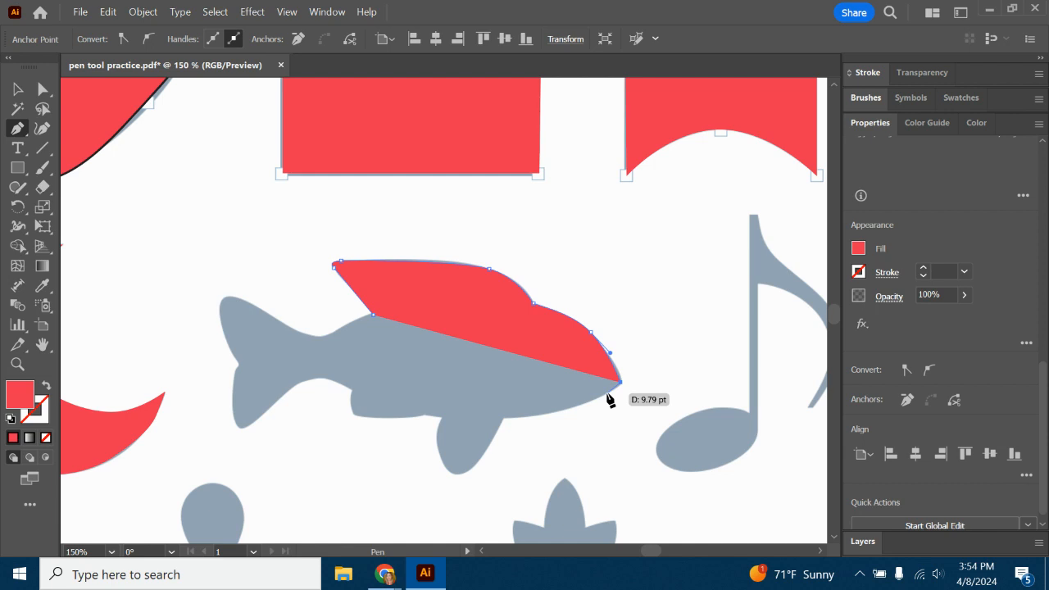
Try tracing the fish's lower fins and belly toward the tail with straight Pen segments, and deselect the path
{"action": "left_click", "coordinate": [504, 416]}
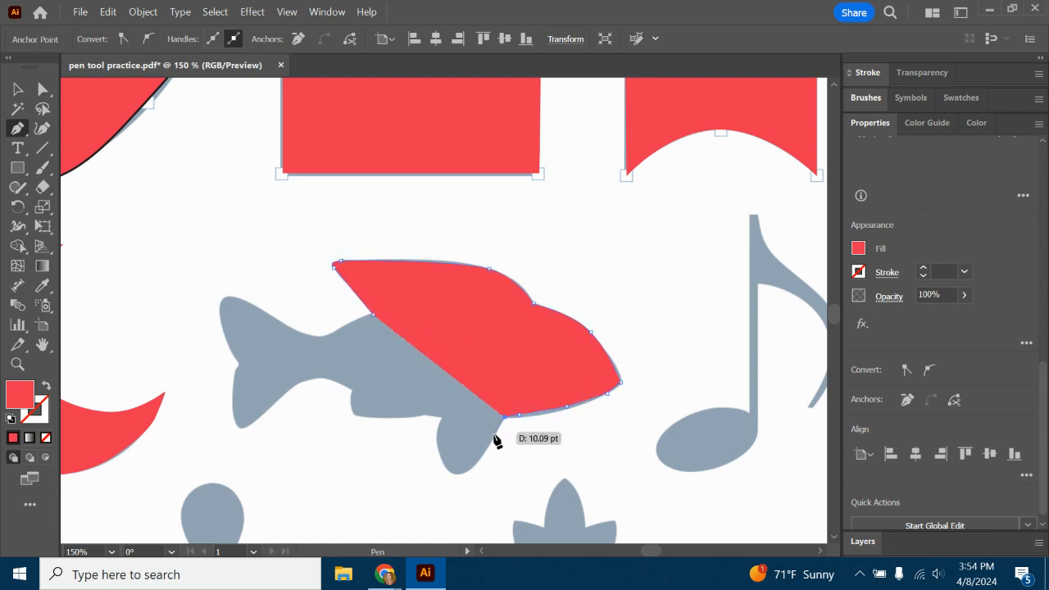
{"action": "left_click", "coordinate": [467, 474]}
{"action": "left_click", "coordinate": [447, 476]}
{"action": "left_click", "coordinate": [438, 454]}
{"action": "left_click", "coordinate": [418, 419]}
{"action": "left_click", "coordinate": [358, 424]}
{"action": "left_click", "coordinate": [346, 394]}
{"action": "left_click", "coordinate": [331, 382]}
{"action": "left_click", "coordinate": [298, 388]}
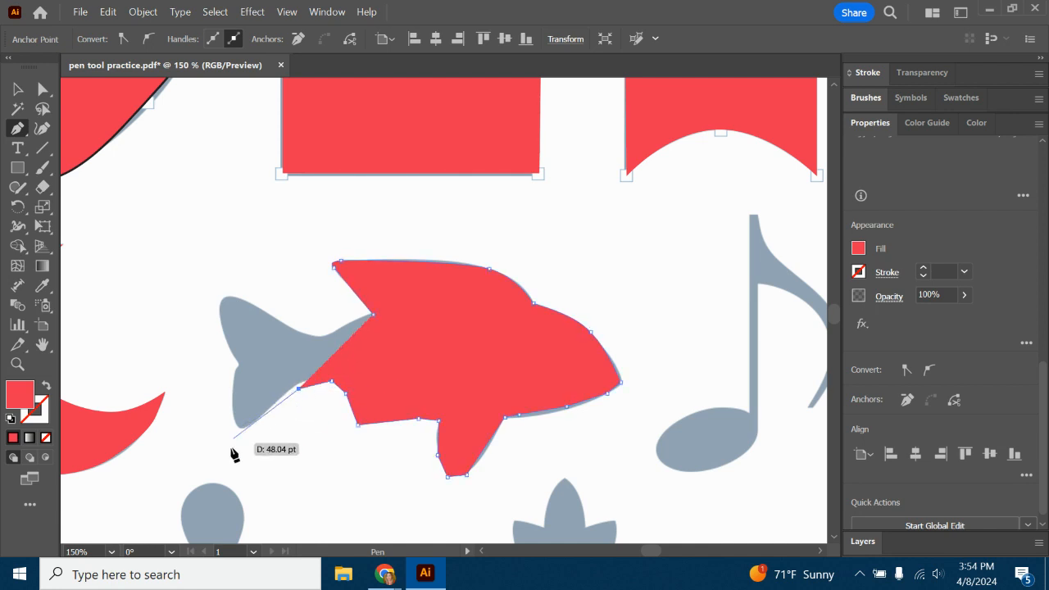
{"action": "key", "text": "v"}
{"action": "left_click", "coordinate": [658, 257]}
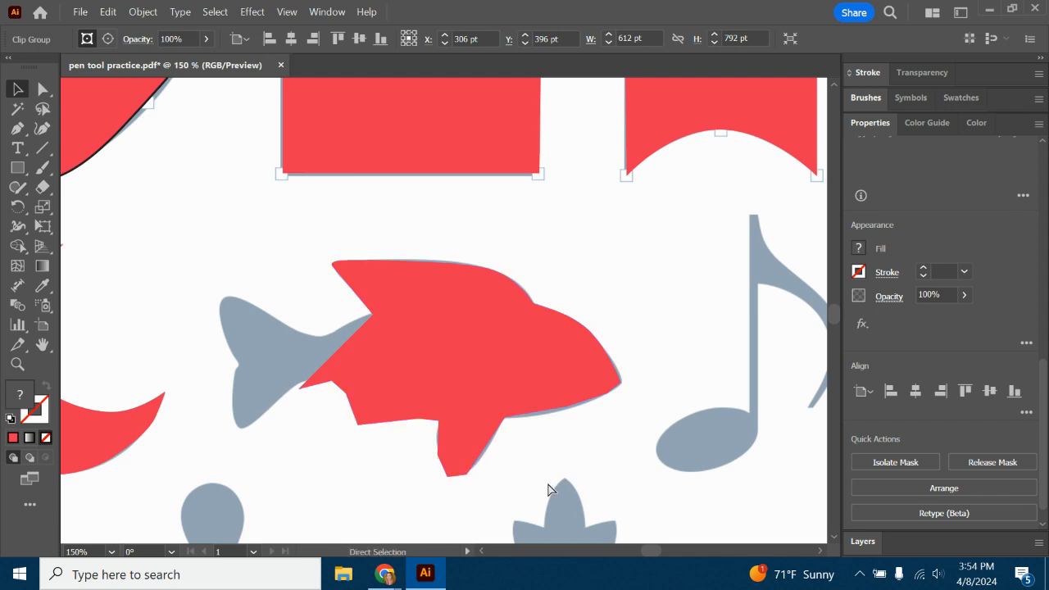
Undo the straight lower-outline segments back to the belly point just in front of the pelvic fin
{"action": "key", "text": "ctrl+z"}
{"action": "key", "text": "ctrl+z"}
{"action": "key", "text": "ctrl+z"}
{"action": "key", "text": "ctrl+z"}
{"action": "key", "text": "ctrl+z"}
{"action": "key", "text": "ctrl+z"}
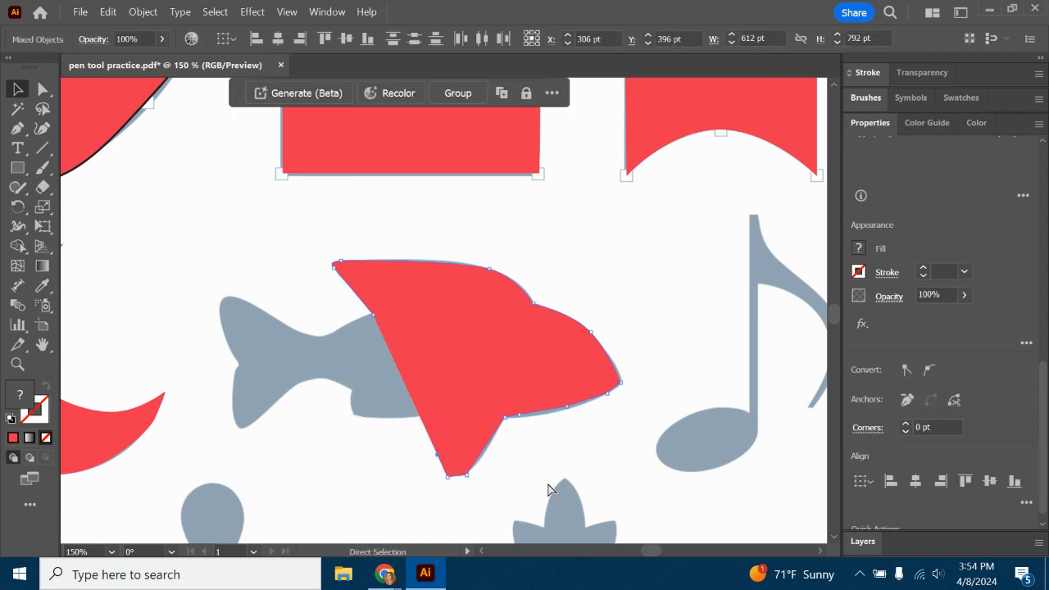
{"action": "key", "text": "ctrl+z"}
{"action": "key", "text": "ctrl+z"}
{"action": "key", "text": "ctrl+z"}
{"action": "key", "text": "ctrl+z"}
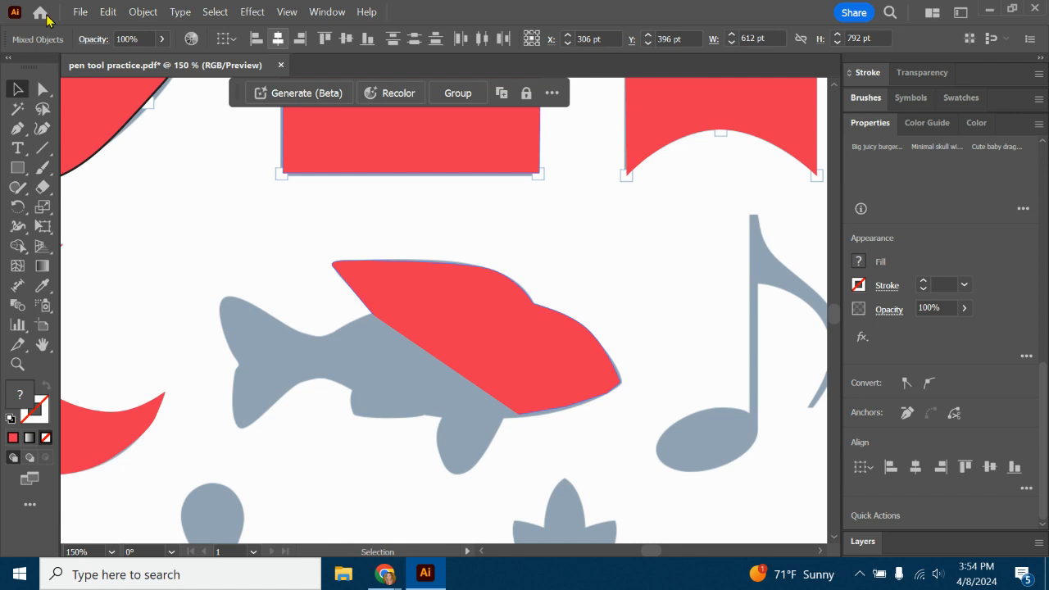
Resume the fish path from its last belly point and trace around the pelvic fin with curved Pen segments
{"action": "left_click", "coordinate": [17, 129]}
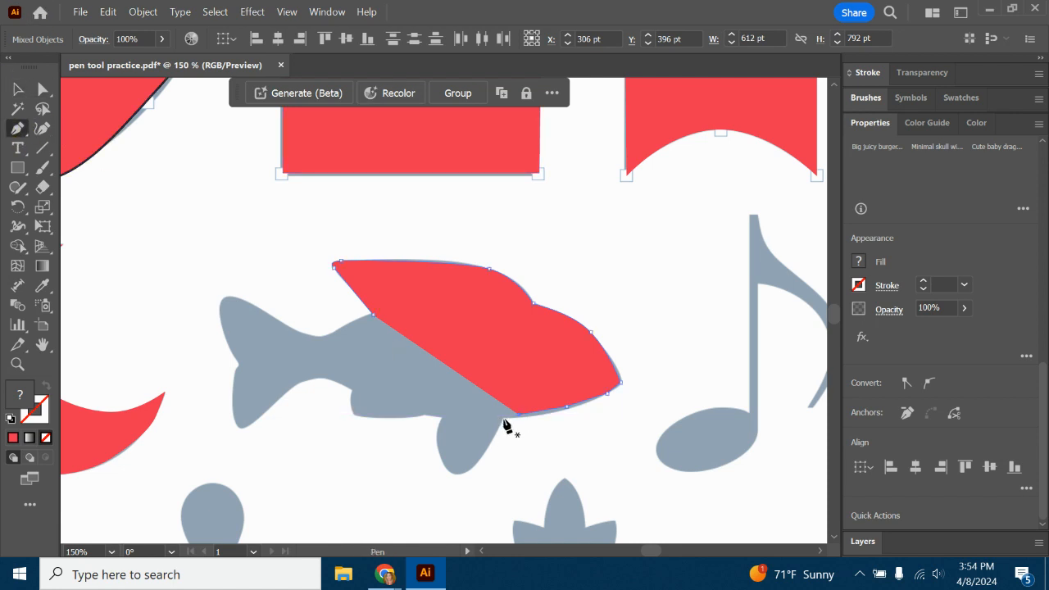
{"action": "left_click", "coordinate": [504, 421]}
{"action": "key", "text": "ctrl+z"}
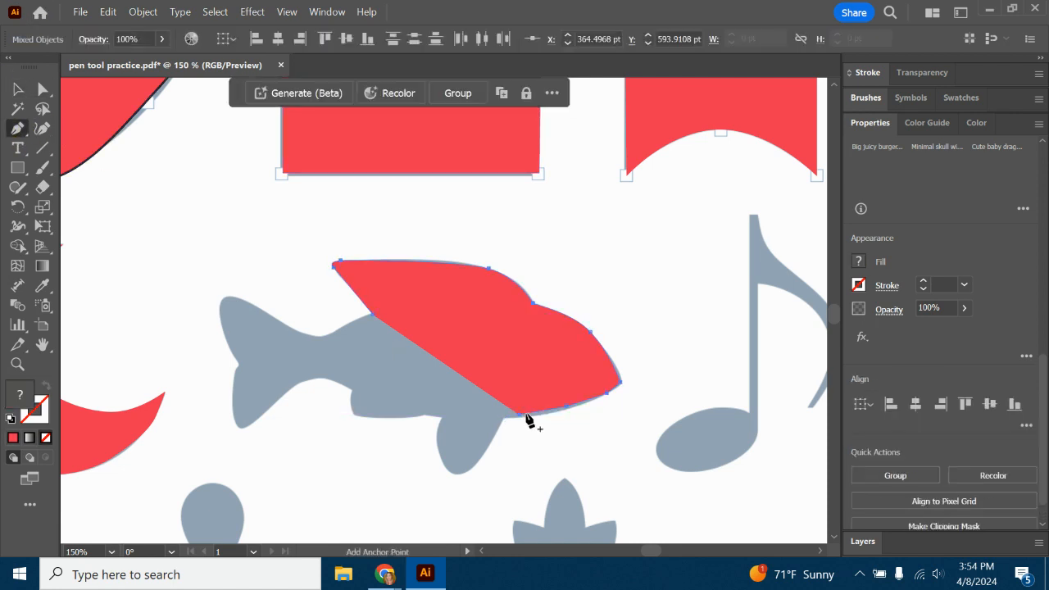
{"action": "left_click", "coordinate": [520, 420]}
{"action": "left_click_drag", "start_coordinate": [506, 425], "coordinate": [441, 424]}
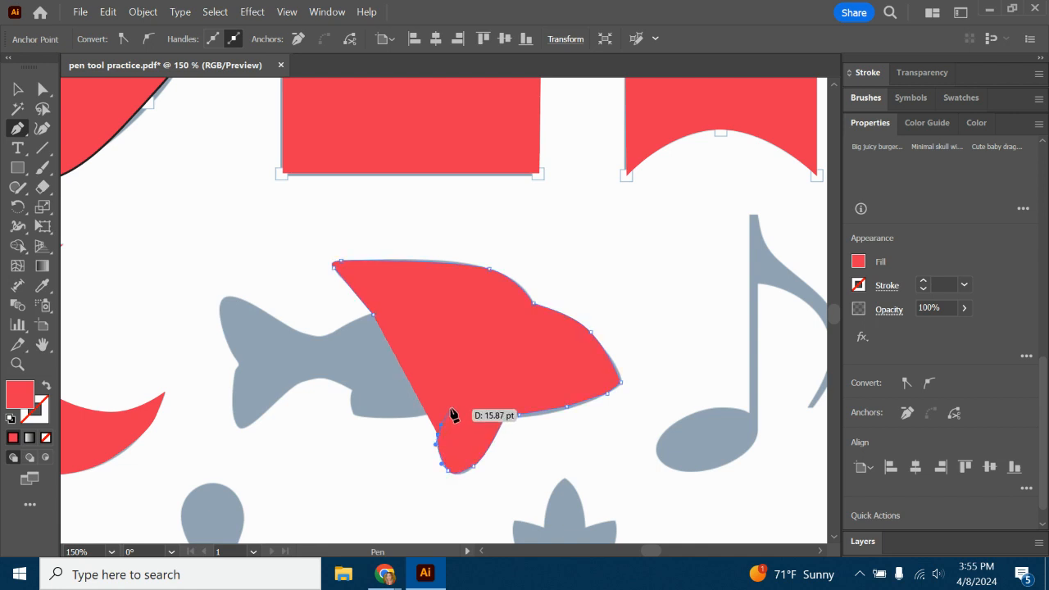
Set the fish path's opacity to 62%
{"action": "left_click", "coordinate": [965, 309]}
{"action": "left_click_drag", "start_coordinate": [959, 328], "coordinate": [939, 328]}
{"action": "left_click", "coordinate": [963, 308]}
Trace the fish's rear belly, tail and back with Pen segments, closing the path at the dorsal fin's rear base
{"action": "left_click_drag", "start_coordinate": [448, 420], "coordinate": [227, 304]}
{"action": "left_click", "coordinate": [229, 299]}
{"action": "left_click", "coordinate": [262, 309]}
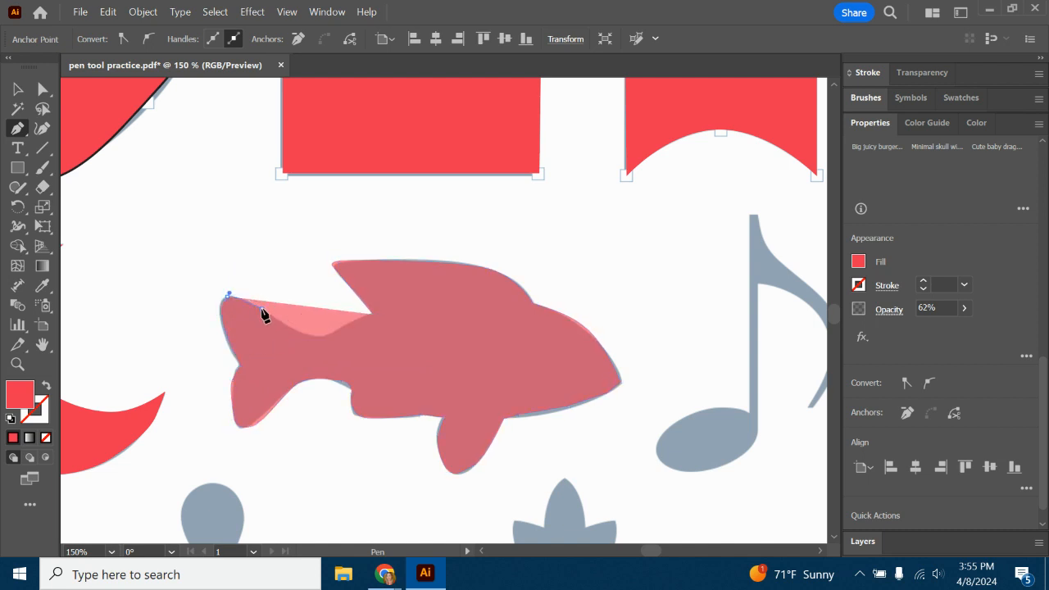
{"action": "left_click_drag", "start_coordinate": [310, 337], "coordinate": [355, 325]}
{"action": "left_click", "coordinate": [373, 316]}
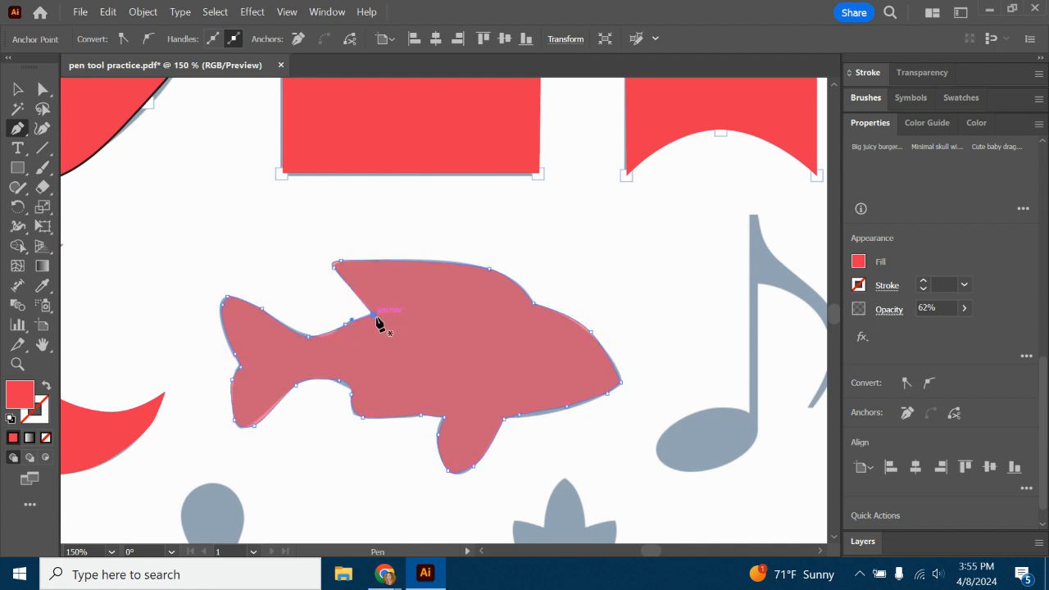
Restore the traced fish's opacity to 100%
{"action": "left_click", "coordinate": [963, 307]}
{"action": "left_click", "coordinate": [947, 326]}
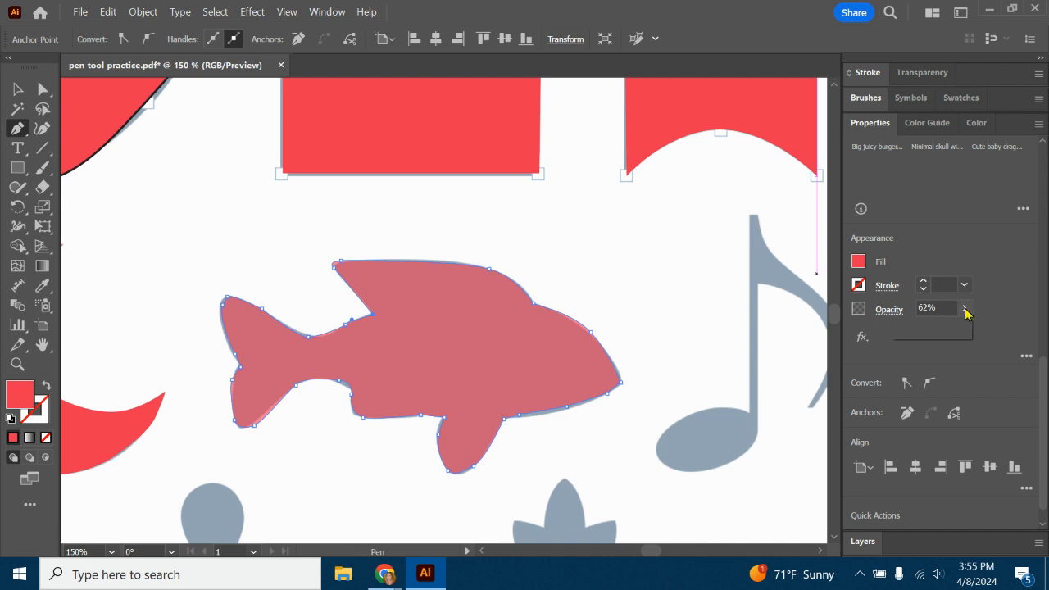
{"action": "left_click", "coordinate": [965, 309]}
{"action": "left_click_drag", "start_coordinate": [939, 329], "coordinate": [966, 328]}
Save the worksheet on the computer in Downloads as the Adobe Illustrator file "pen tool practice.ai", accepting the Illustrator 2020 options
{"action": "left_click", "coordinate": [17, 364]}
{"action": "left_click", "coordinate": [112, 551]}
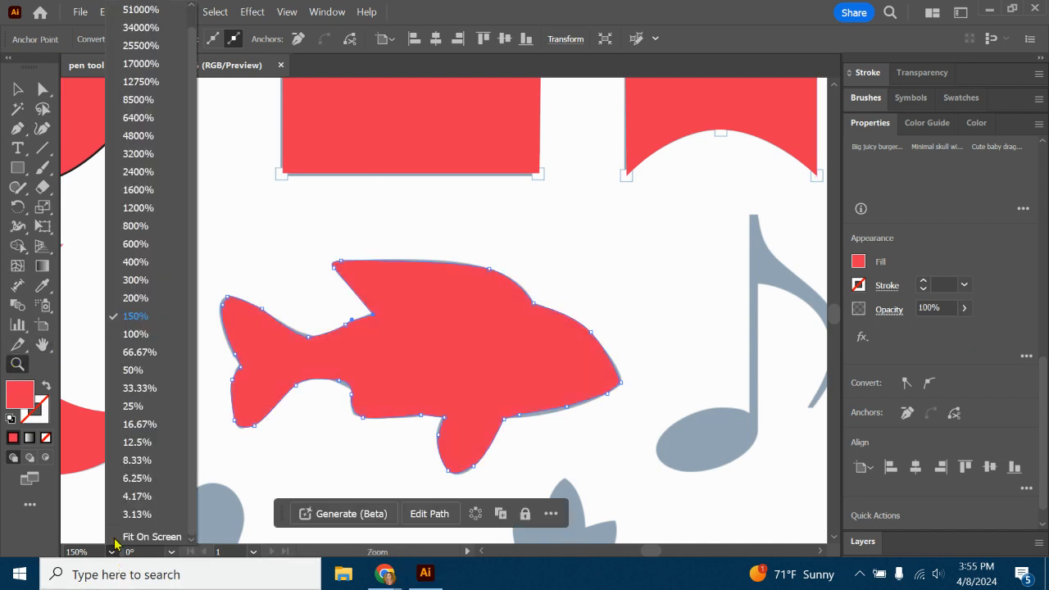
{"action": "left_click", "coordinate": [131, 384]}
{"action": "left_click", "coordinate": [81, 13]}
{"action": "left_click", "coordinate": [118, 154]}
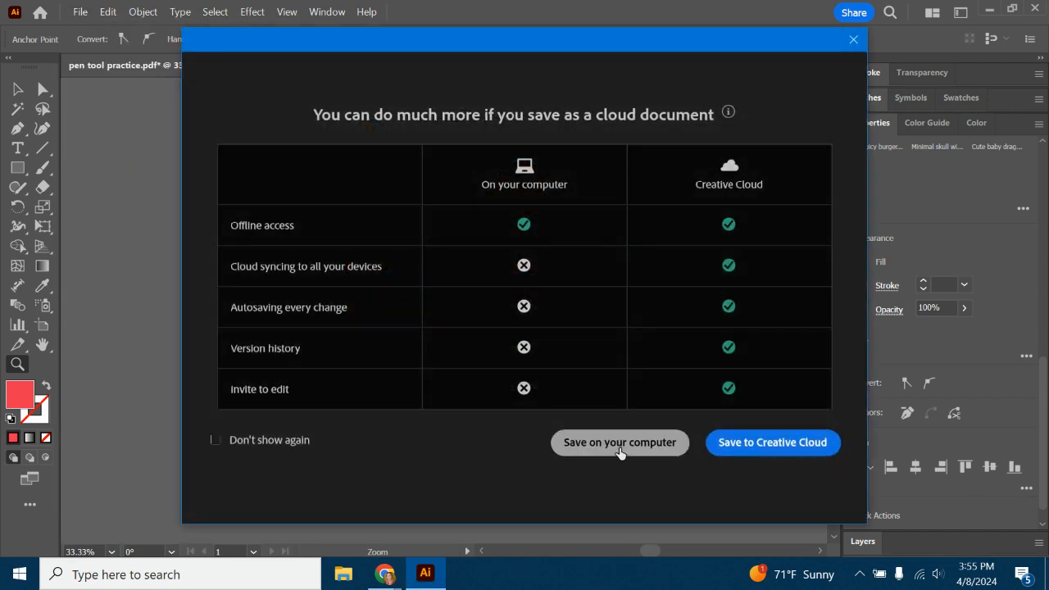
{"action": "left_click", "coordinate": [620, 443]}
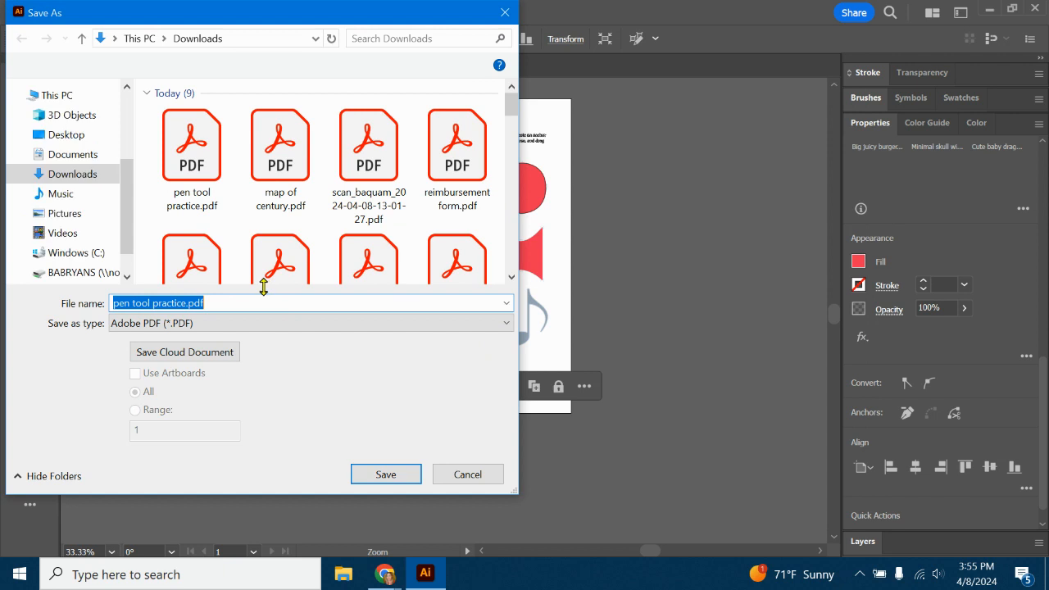
{"action": "left_click", "coordinate": [210, 324]}
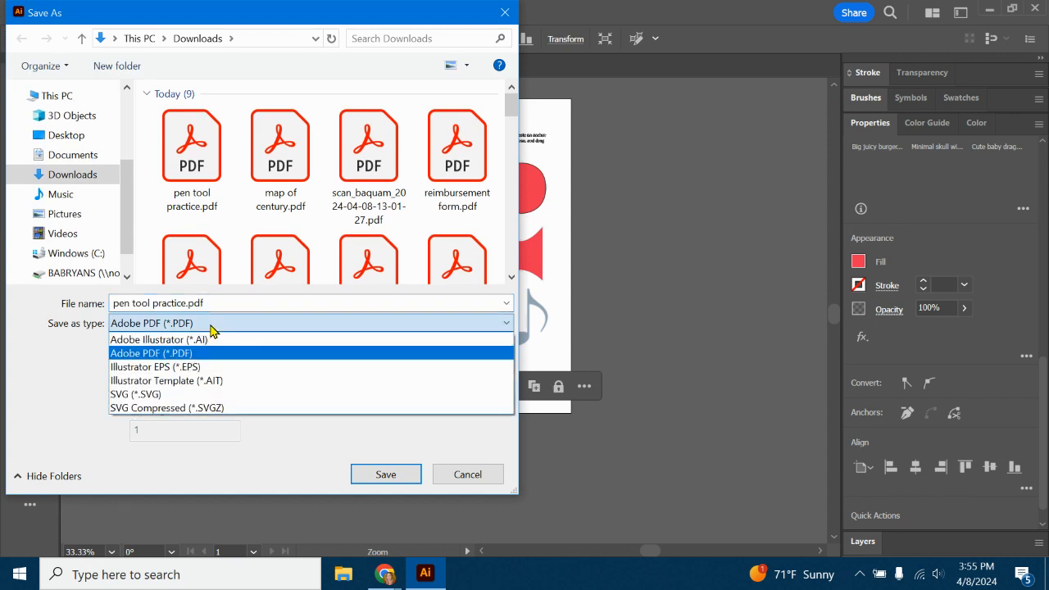
{"action": "left_click", "coordinate": [171, 341]}
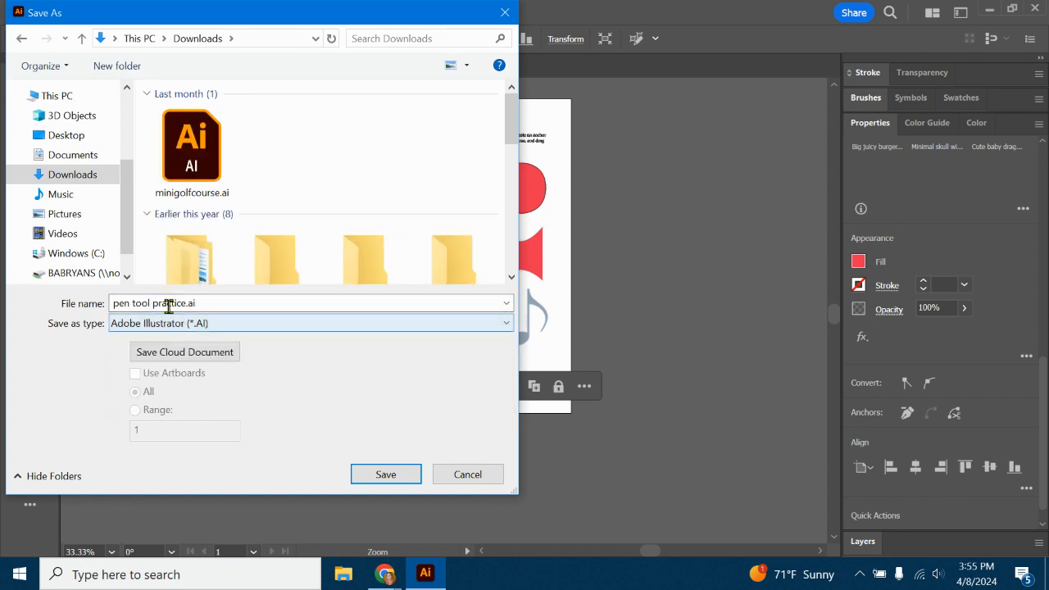
{"action": "left_click", "coordinate": [378, 476]}
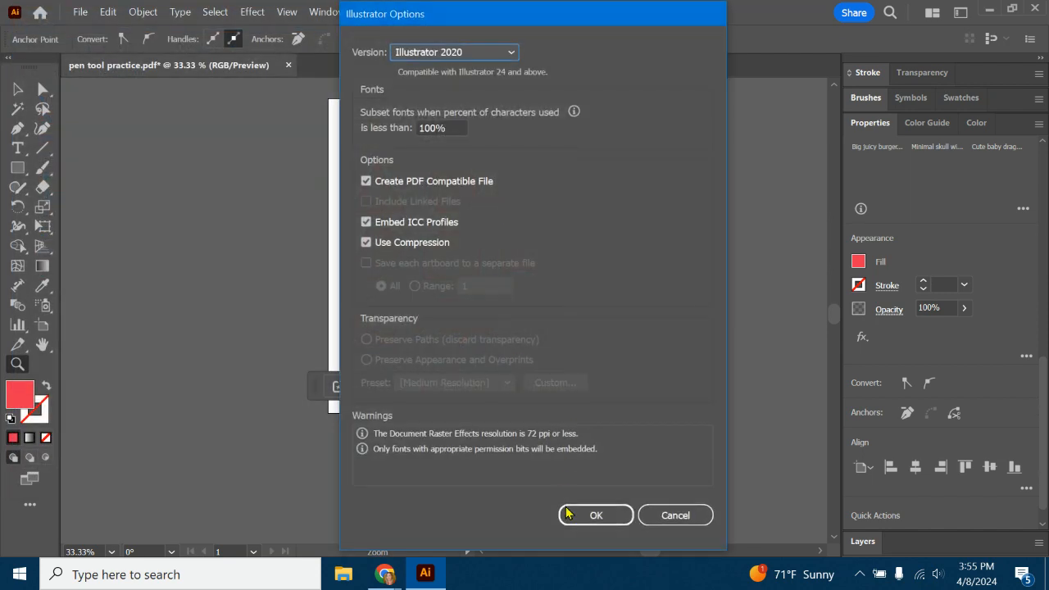
{"action": "left_click", "coordinate": [584, 508]}
Select the traced shapes on the worksheet one after another to review them against the shapes still untraced
{"action": "left_click", "coordinate": [17, 89]}
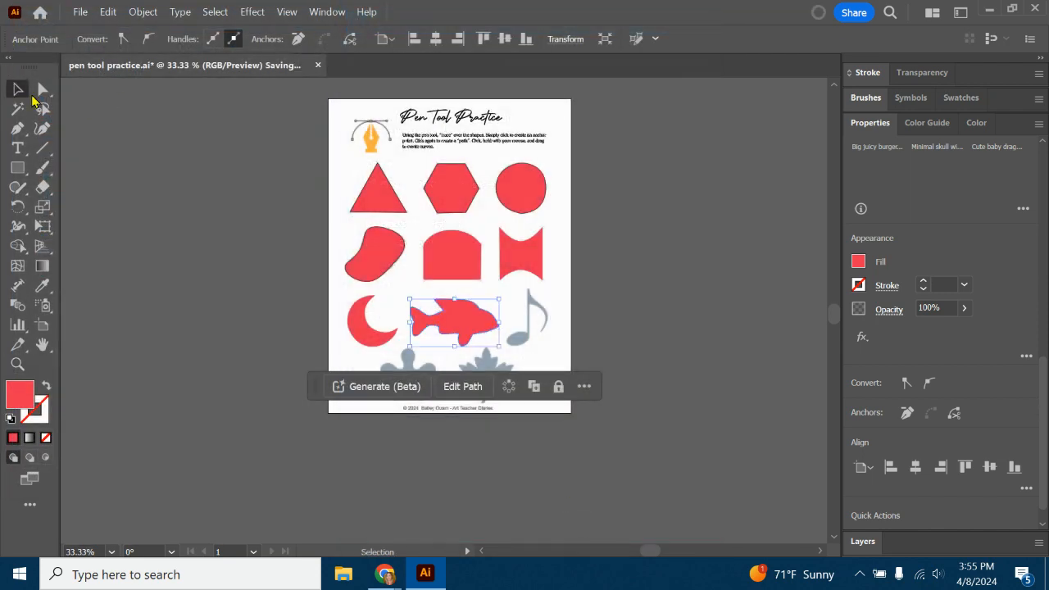
{"action": "left_click", "coordinate": [482, 287]}
{"action": "left_click", "coordinate": [534, 191]}
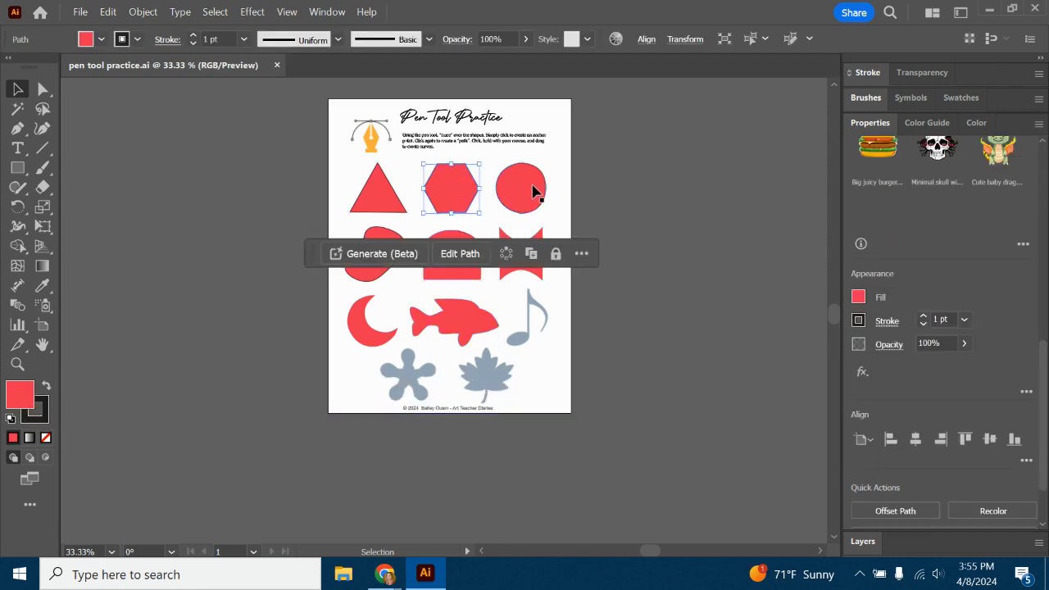
{"action": "left_click", "coordinate": [453, 224]}
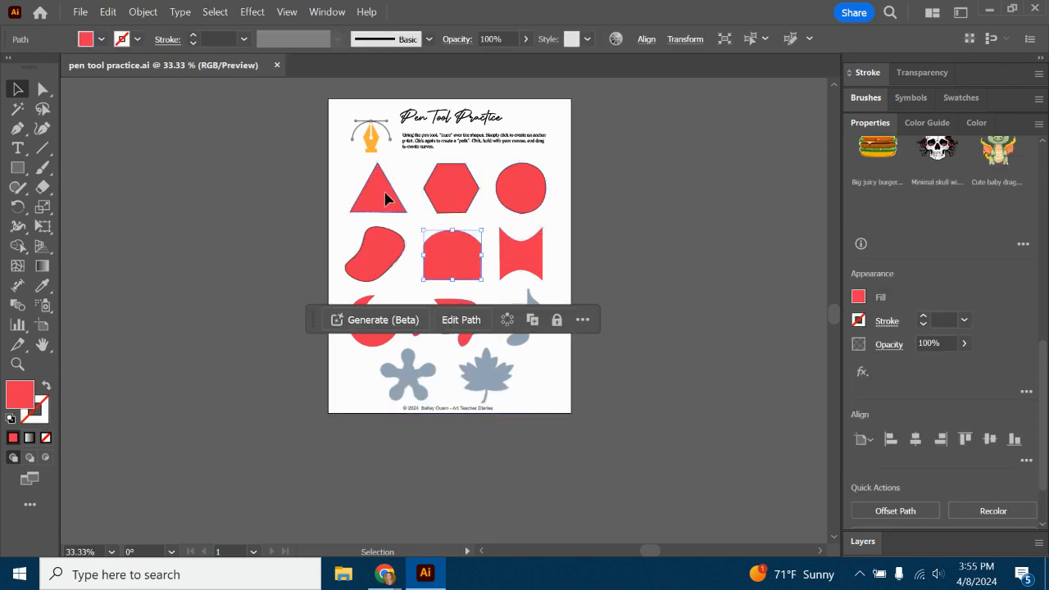
{"action": "left_click", "coordinate": [379, 205]}
{"action": "left_click", "coordinate": [451, 232]}
{"action": "left_click", "coordinate": [504, 196]}
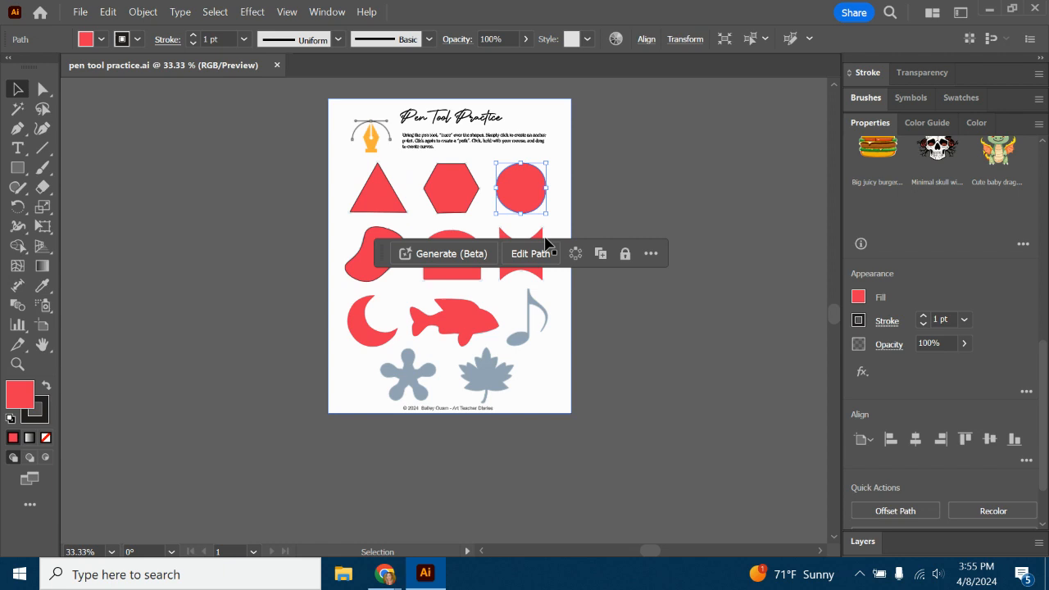
{"action": "left_click", "coordinate": [392, 318]}
{"action": "left_click", "coordinate": [380, 251]}
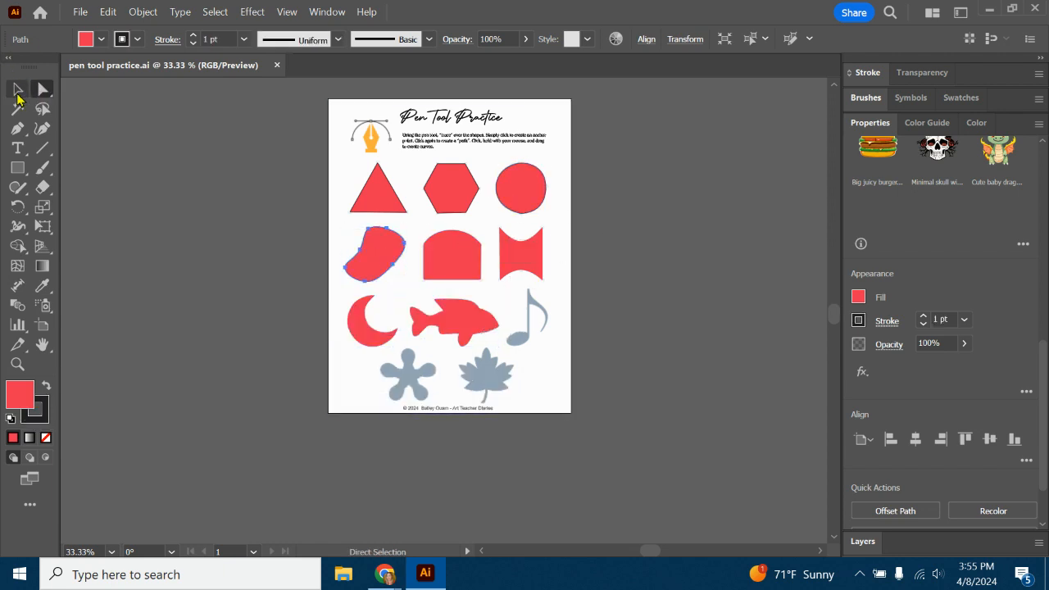
{"action": "left_click", "coordinate": [627, 363]}
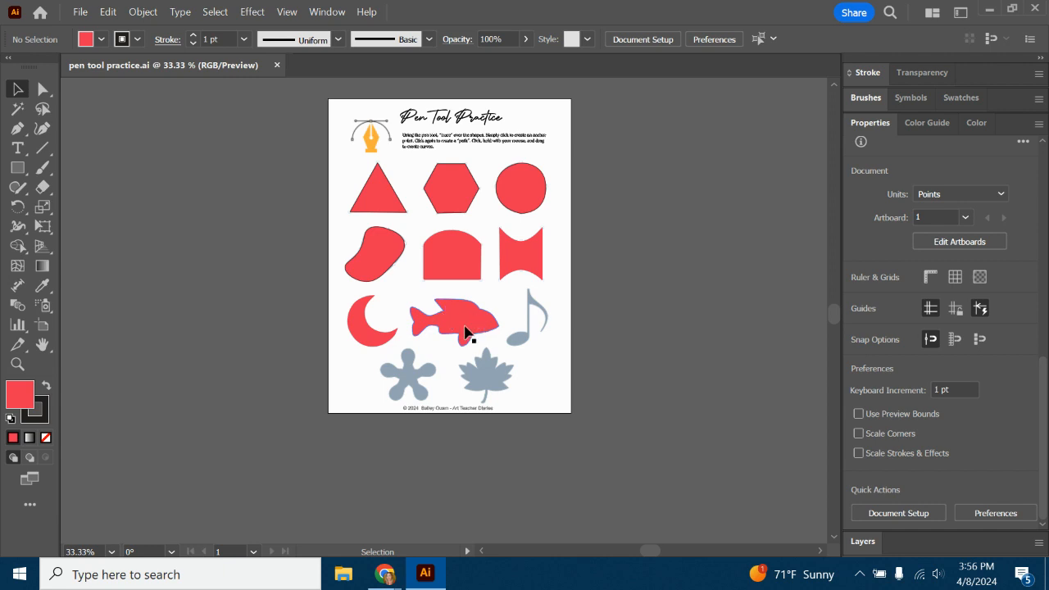
{"action": "left_click", "coordinate": [464, 332]}
{"action": "left_click", "coordinate": [614, 260]}
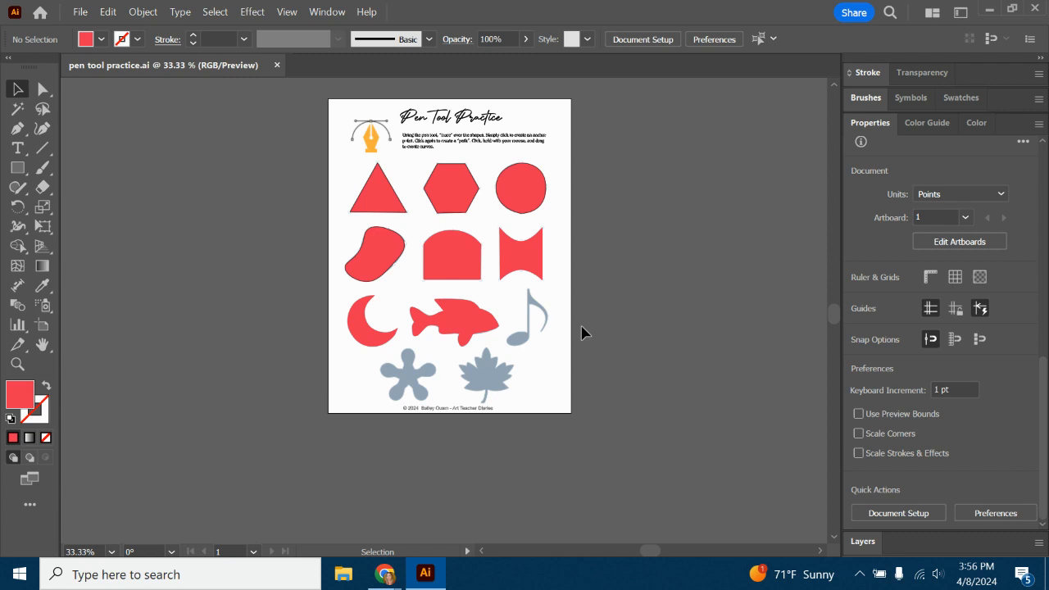
{"action": "scroll", "coordinate": [447, 443], "scroll_direction": "up", "scroll_amount": 1}
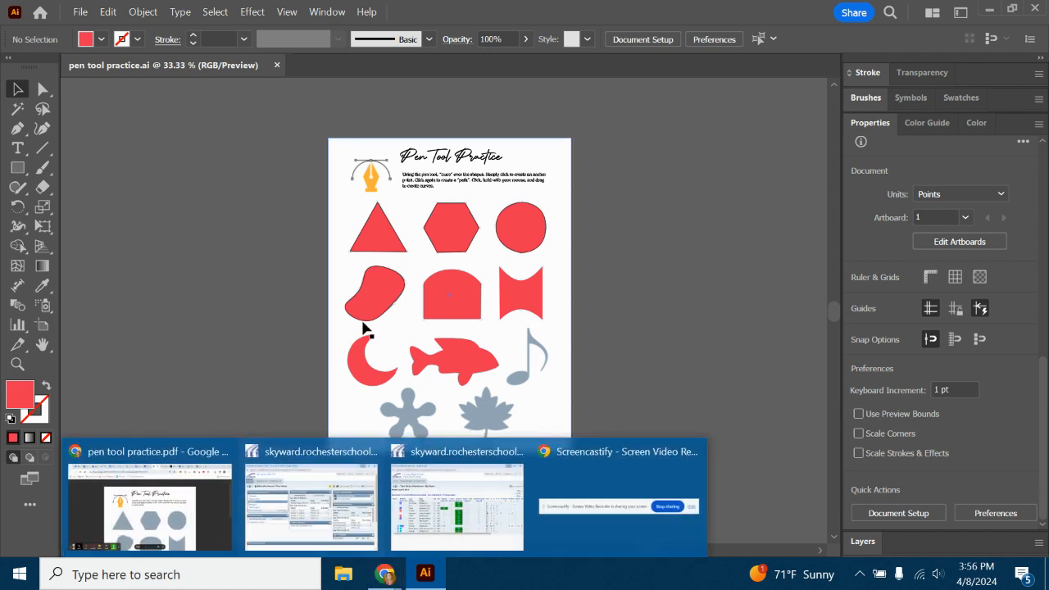
Switch to Chrome and open the Adobe pen tool game from the Graphic Design & Digital Art 1 class stream in Google Classroom
{"action": "mouse_move", "coordinate": [386, 574]}
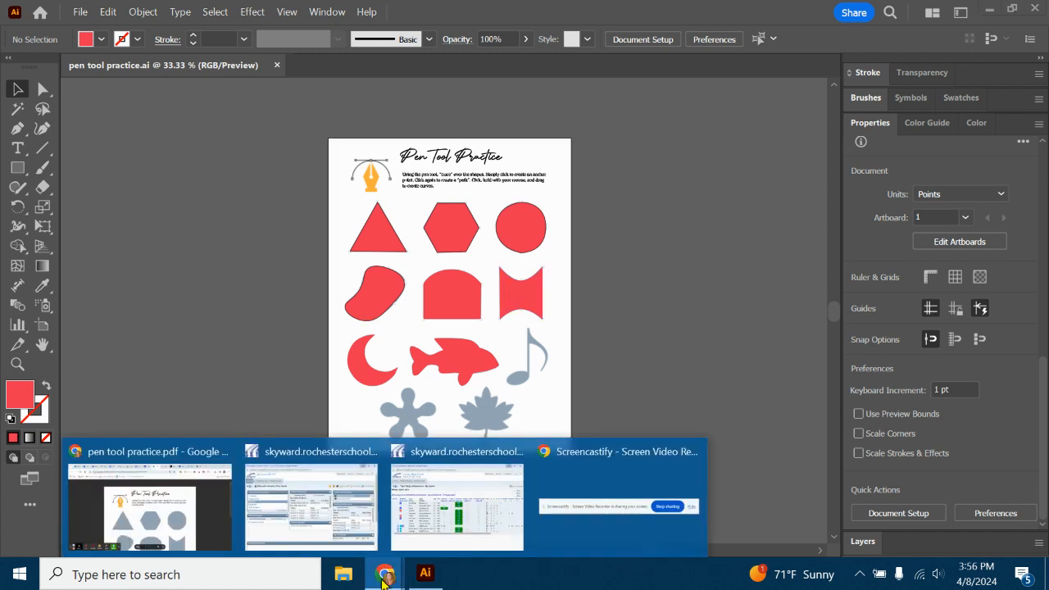
{"action": "left_click", "coordinate": [123, 496]}
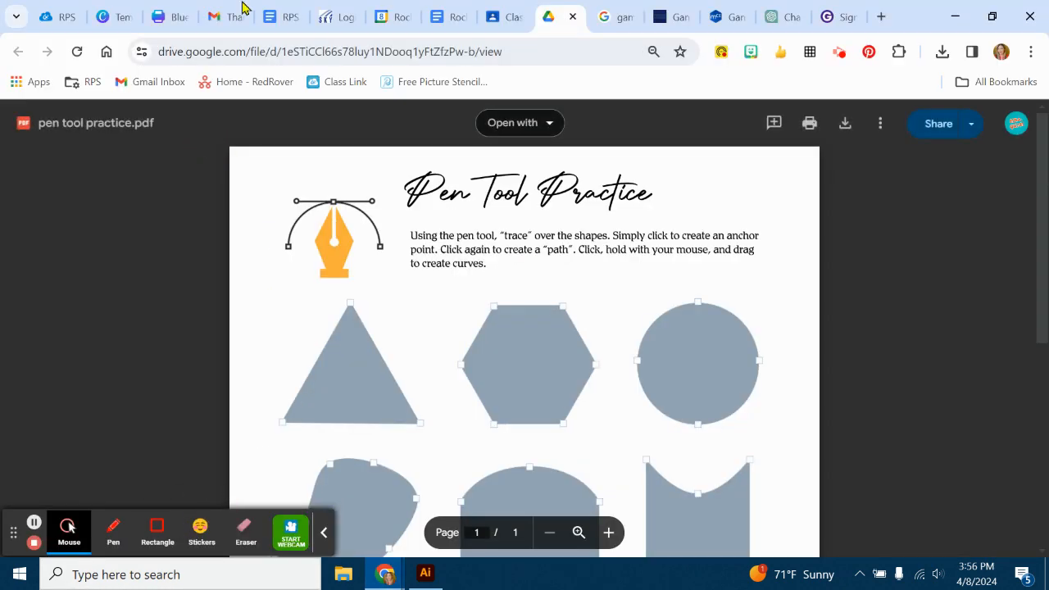
{"action": "left_click", "coordinate": [500, 17]}
{"action": "left_click", "coordinate": [908, 310]}
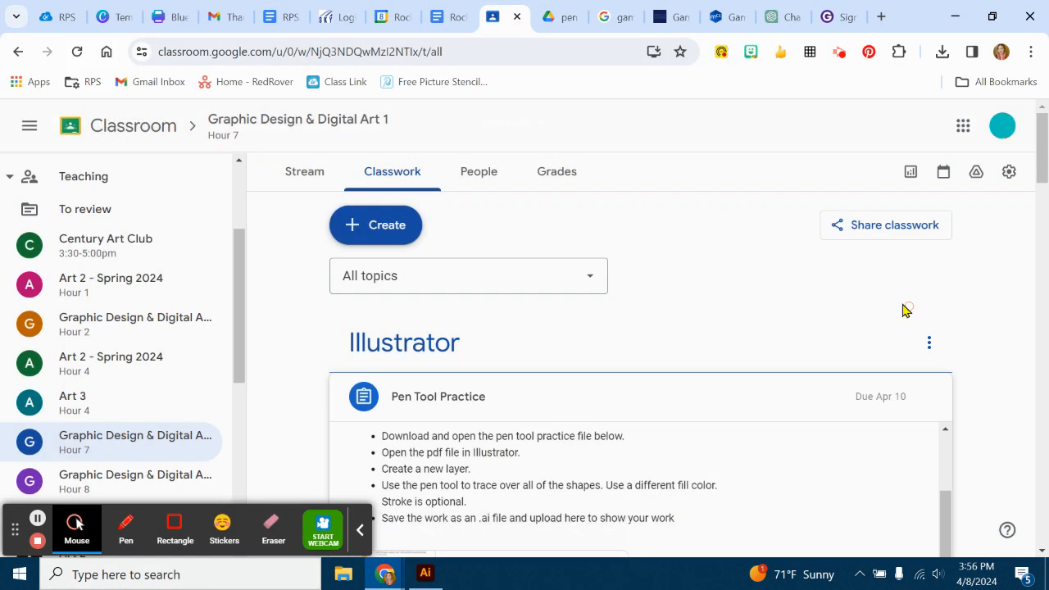
{"action": "left_click", "coordinate": [309, 171]}
{"action": "scroll", "coordinate": [593, 342], "scroll_direction": "down", "scroll_amount": 5}
{"action": "scroll", "coordinate": [676, 377], "scroll_direction": "down", "scroll_amount": 6}
{"action": "left_click", "coordinate": [595, 332]}
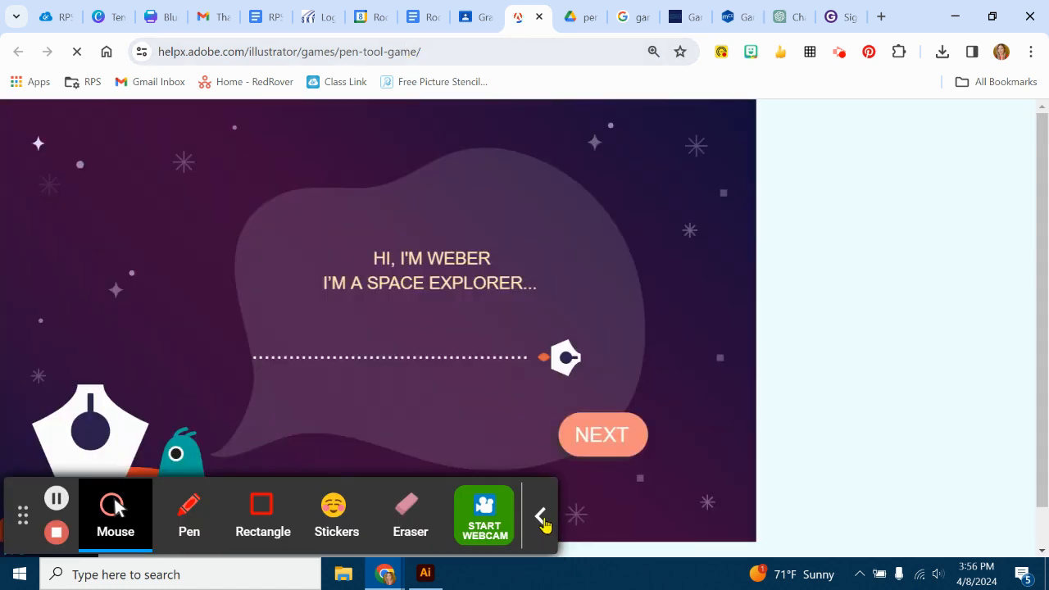
{"action": "left_click", "coordinate": [542, 518]}
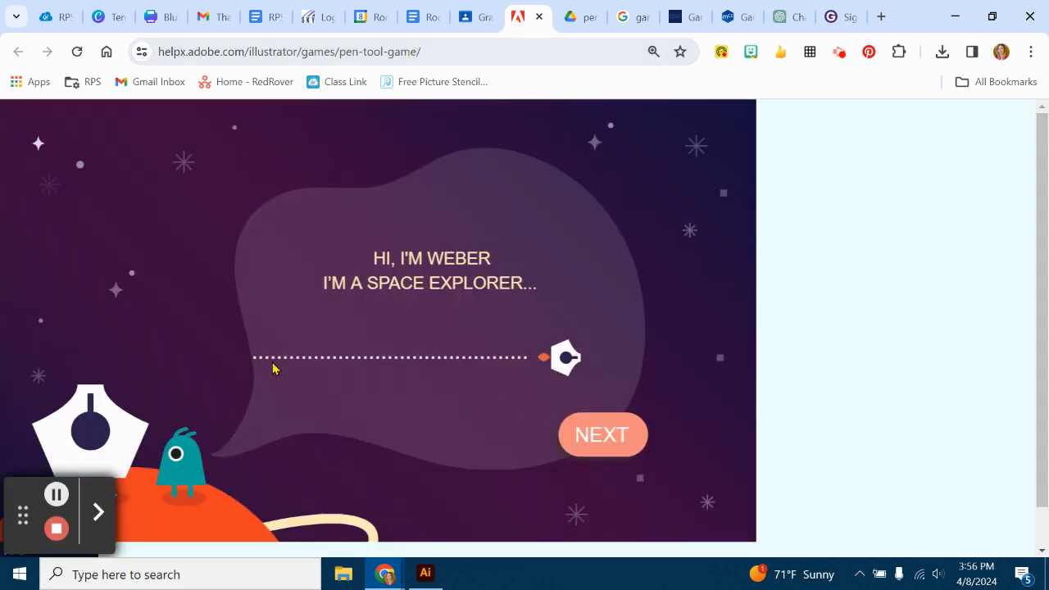
{"action": "left_click", "coordinate": [1030, 53]}
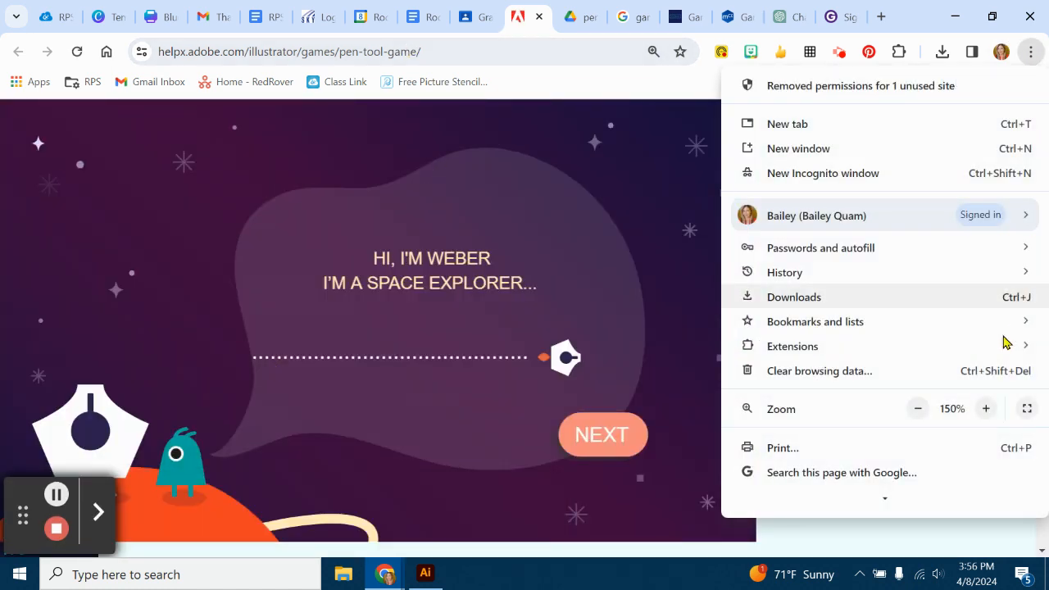
{"action": "left_click", "coordinate": [986, 408]}
{"action": "left_click", "coordinate": [919, 409]}
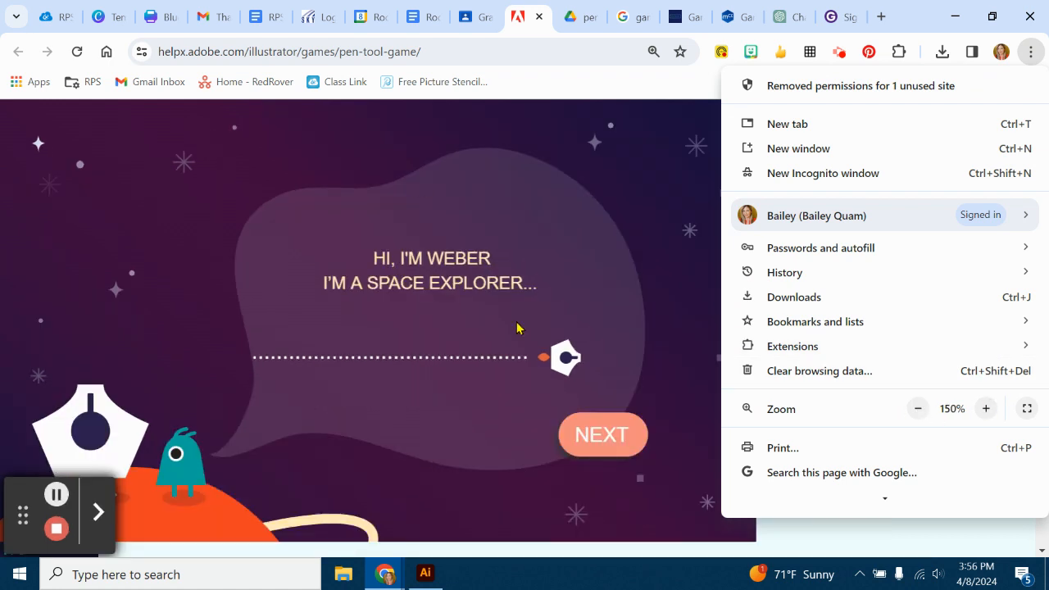
Advance through the pen tool game's introduction and activate the game's Pen tool
{"action": "left_click", "coordinate": [597, 445]}
{"action": "left_click", "coordinate": [597, 443]}
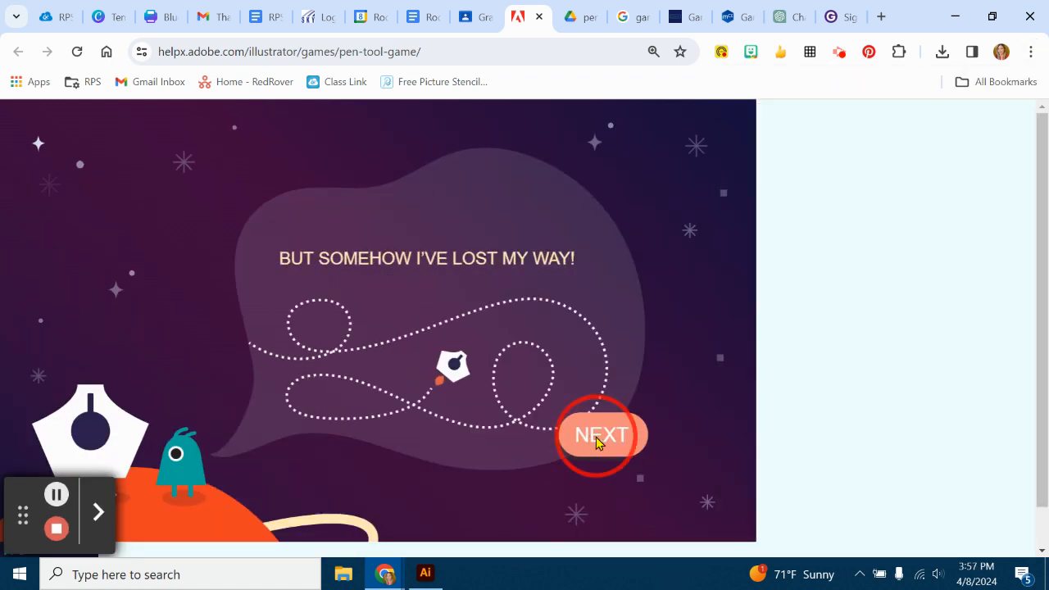
{"action": "left_click", "coordinate": [597, 443]}
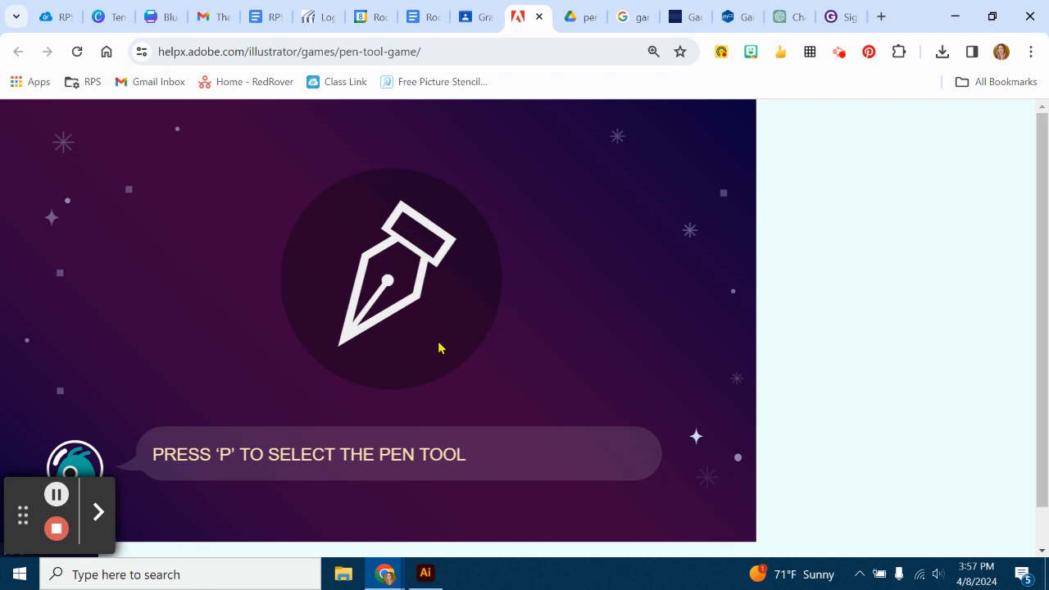
{"action": "key", "text": "p"}
Draw a straight-segment zigzag path by placing four anchor points on the game's highlighted targets
{"action": "left_click", "coordinate": [163, 289]}
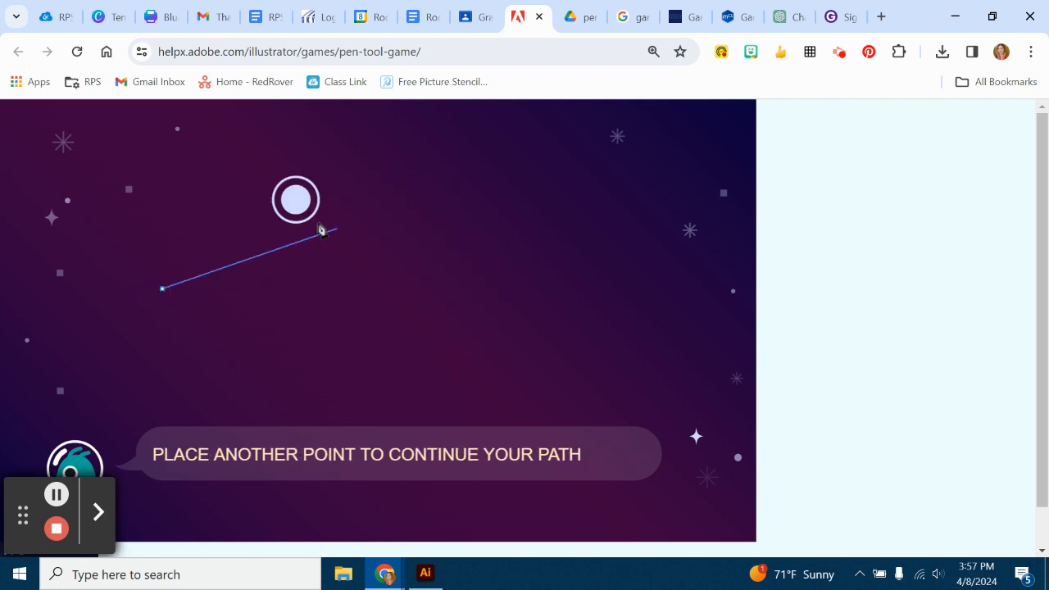
{"action": "left_click", "coordinate": [296, 200]}
{"action": "left_click", "coordinate": [446, 350]}
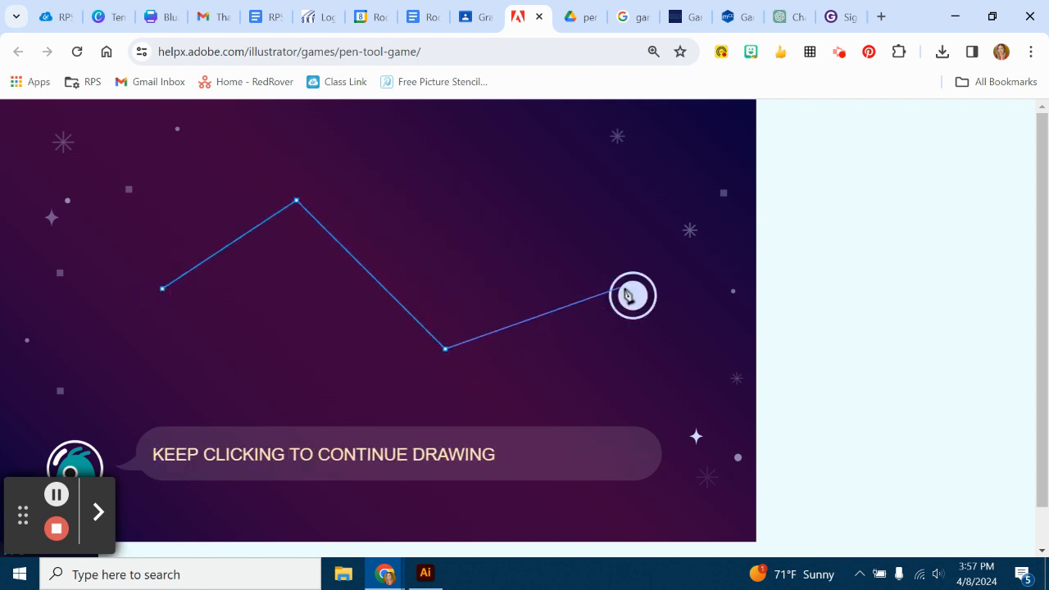
{"action": "left_click", "coordinate": [632, 297]}
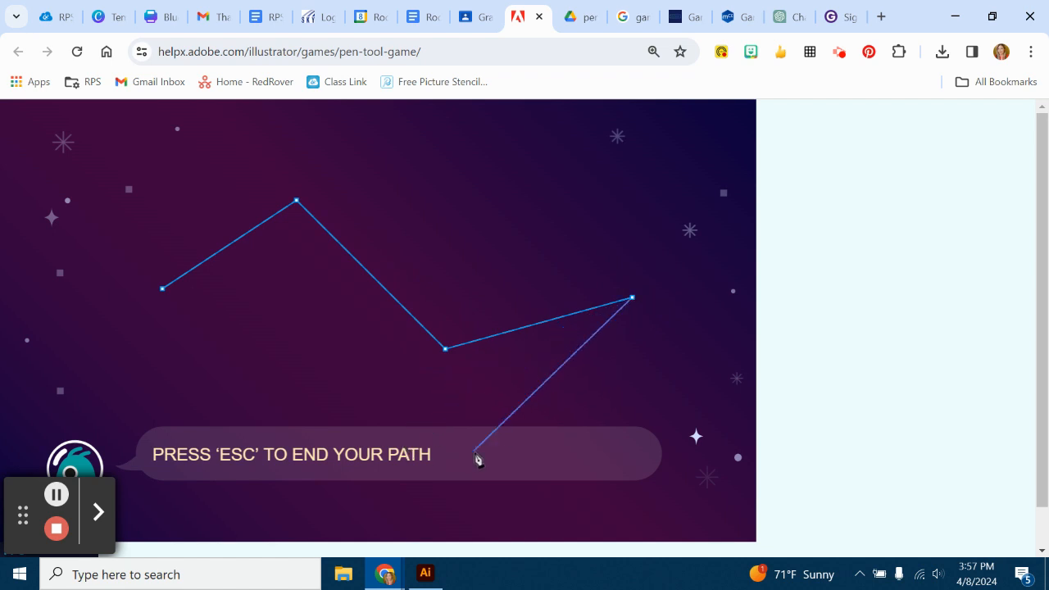